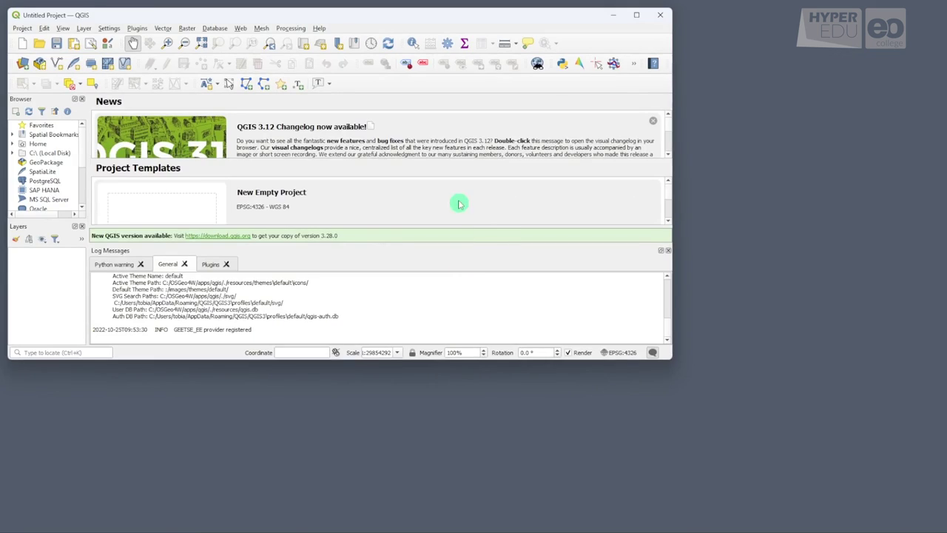
# Step: Check the QGIS version (3.26.3) under Help > About
pyautogui.click(319, 29)
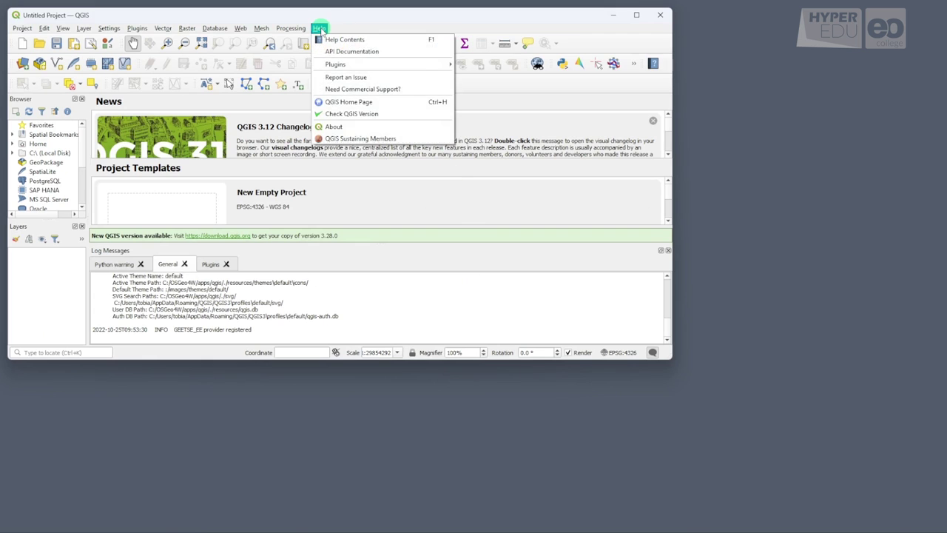
pyautogui.click(341, 128)
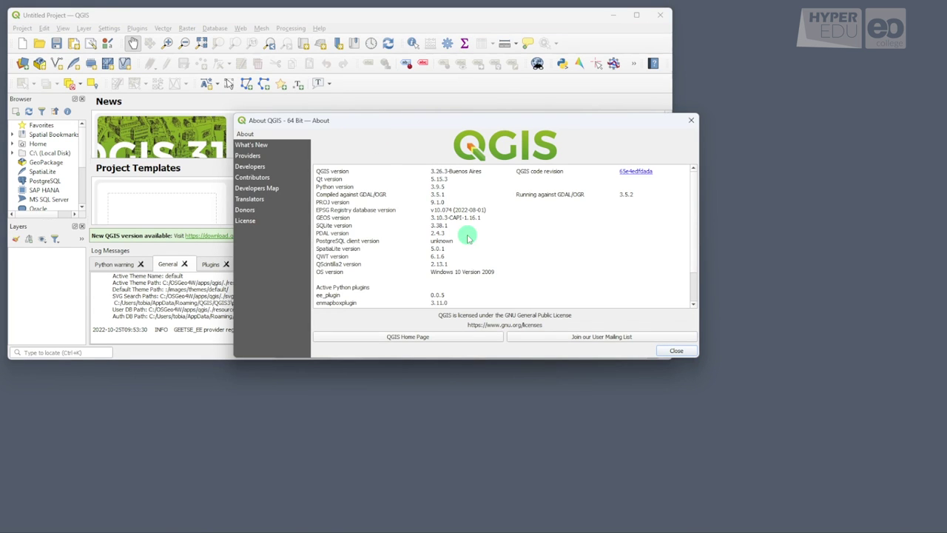
pyautogui.click(673, 352)
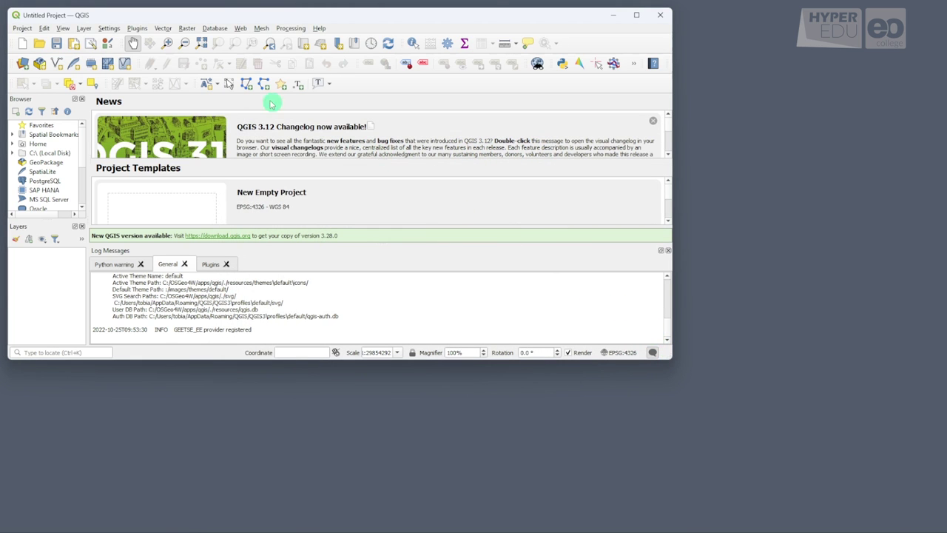
# Step: Confirm in the plugin manager that EnMAP-Box 3 is installed and enabled
pyautogui.click(138, 28)
pyautogui.click(151, 36)
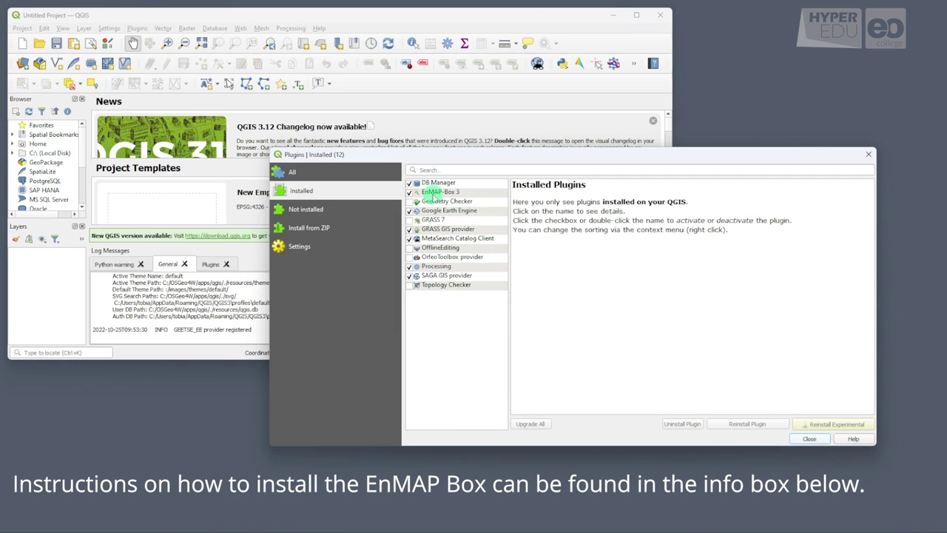
pyautogui.click(440, 192)
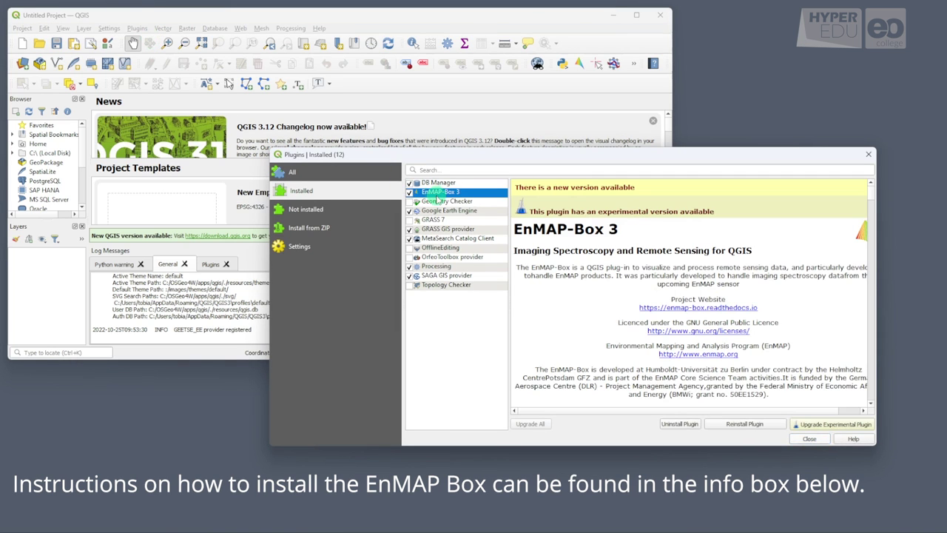
pyautogui.click(811, 438)
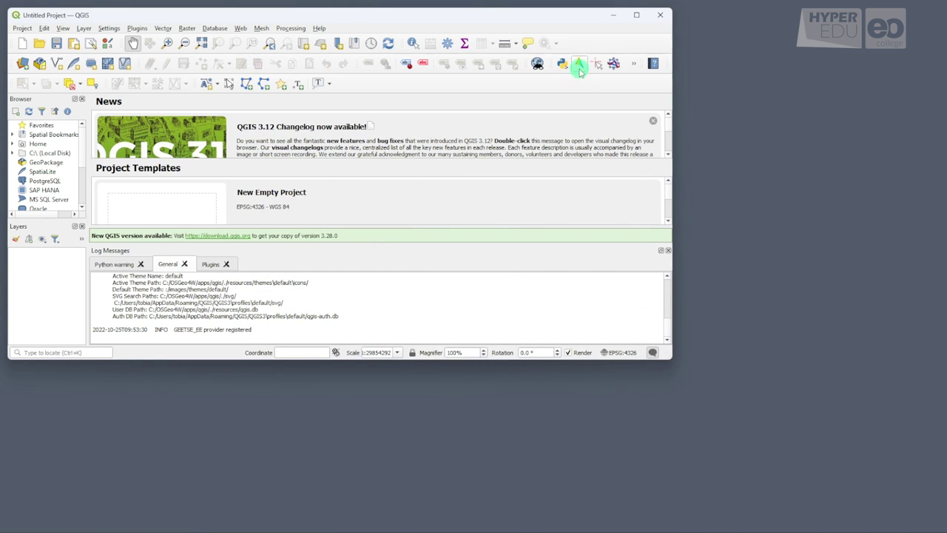
# Step: Launch EnMAP-Box and select the 20210530_Irlbach_AVIRIS_NG .bsq file in 01_Airborne_Data
pyautogui.click(580, 65)
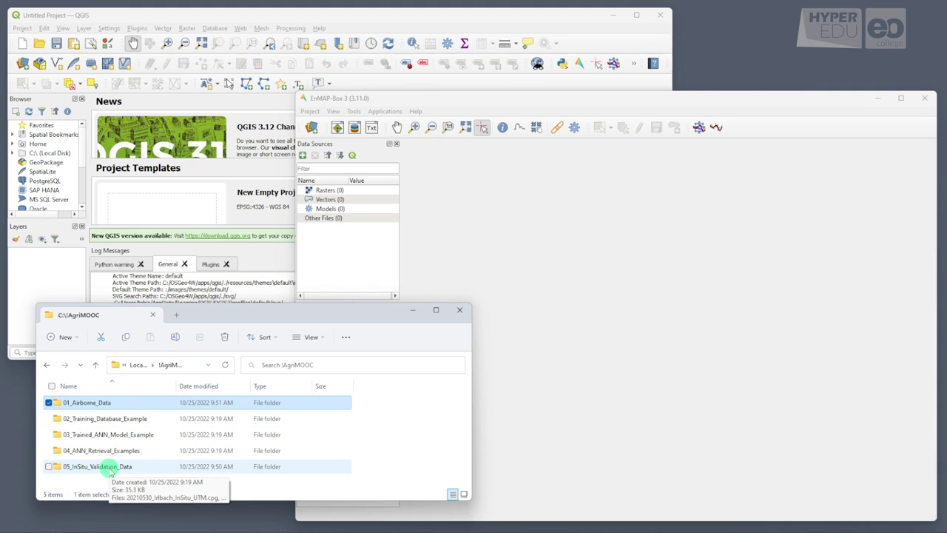
pyautogui.doubleClick(99, 403)
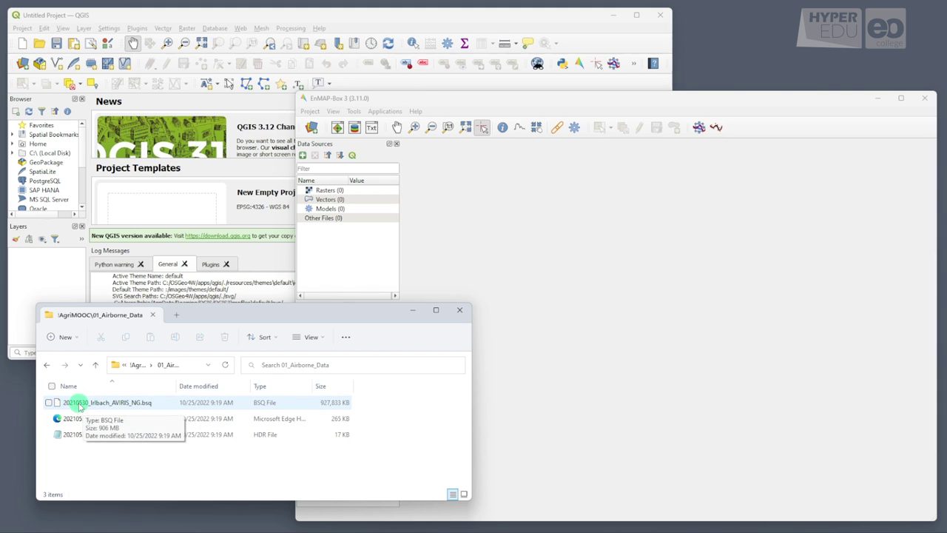
pyautogui.click(78, 407)
# Step: Add the AVIRIS .bsq to Data Sources and show it in Map #1 as a Shortwave infrared 1 composite
pyautogui.moveTo(78, 406); pyautogui.dragTo(325, 218)
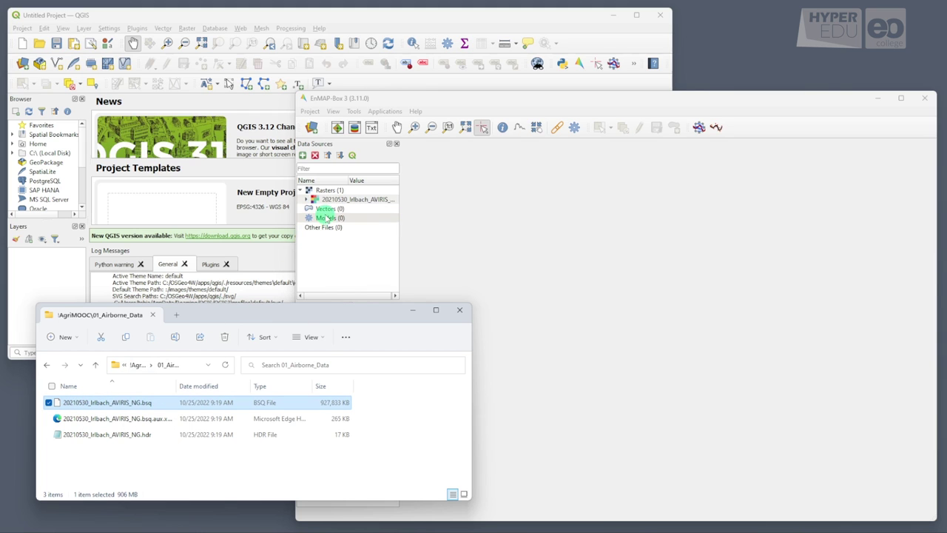
pyautogui.click(337, 204)
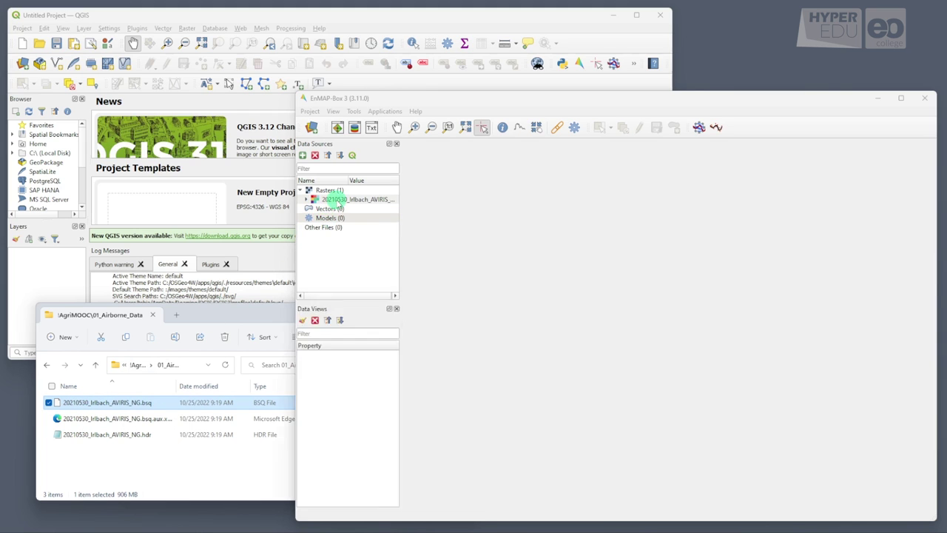
pyautogui.rightClick(338, 205)
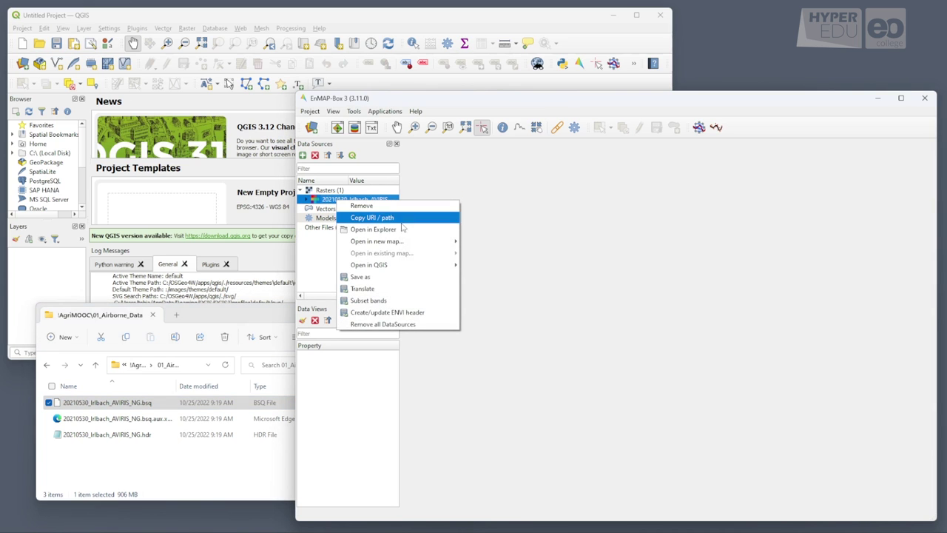
pyautogui.moveTo(417, 244)
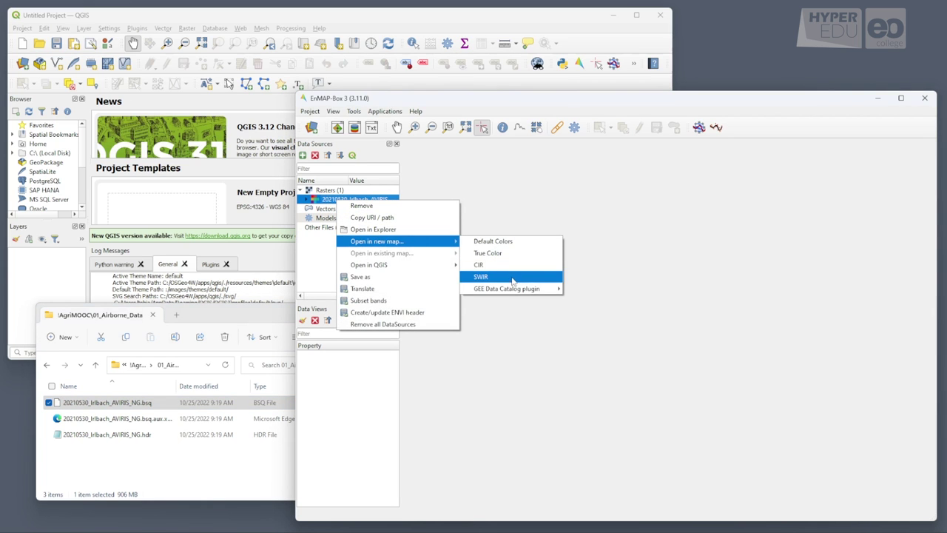
pyautogui.moveTo(519, 296)
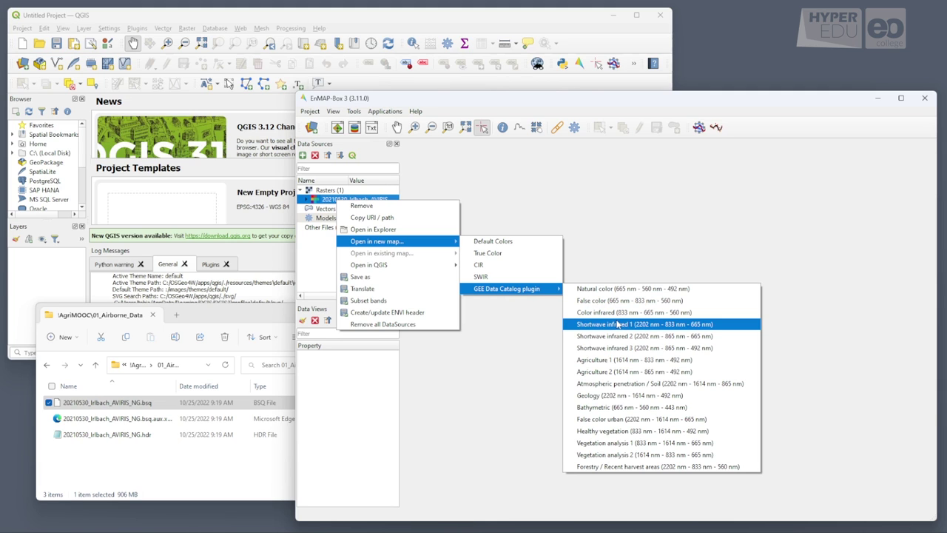
pyautogui.click(618, 324)
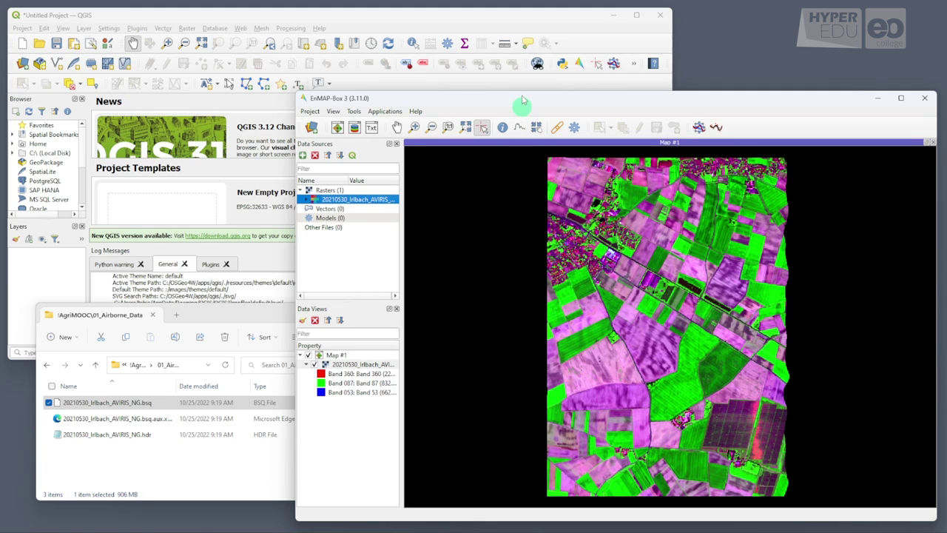
# Step: Maximize the EnMAP-Box window and plot spectral profiles of several vegetated field pixels
pyautogui.moveTo(521, 100); pyautogui.dragTo(239, 15)
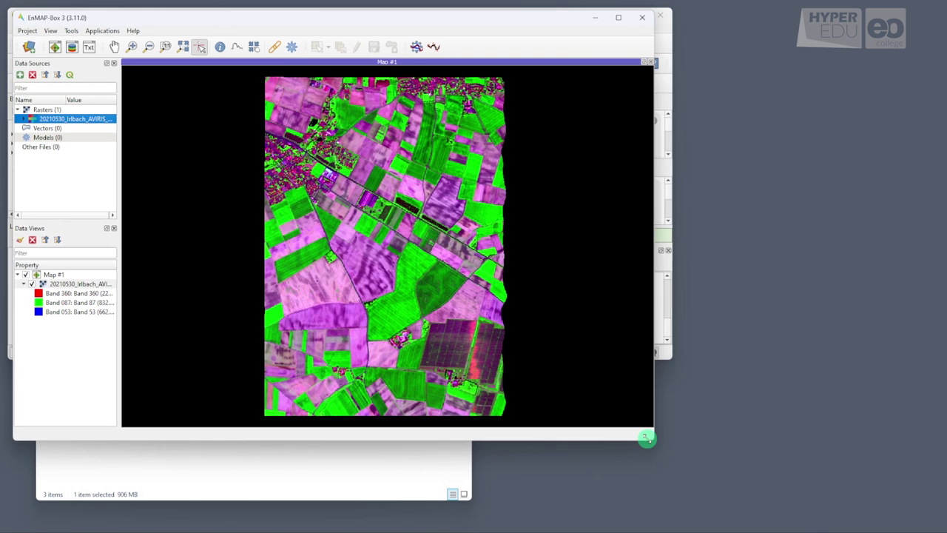
pyautogui.moveTo(646, 437); pyautogui.dragTo(920, 527)
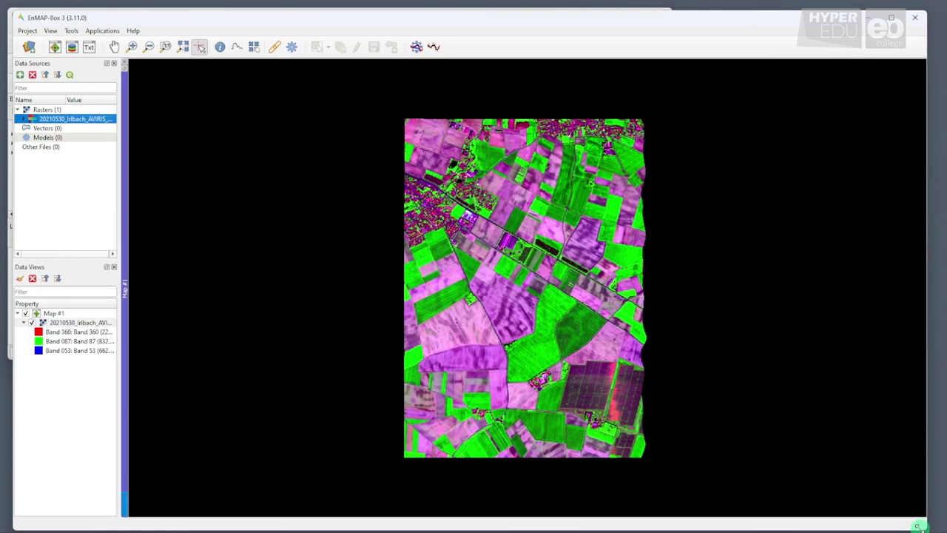
pyautogui.click(238, 49)
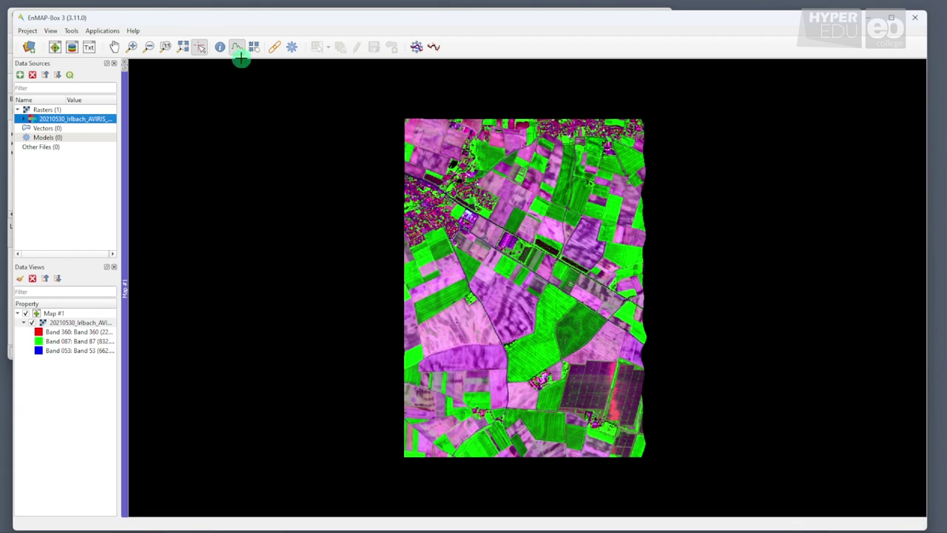
pyautogui.click(546, 317)
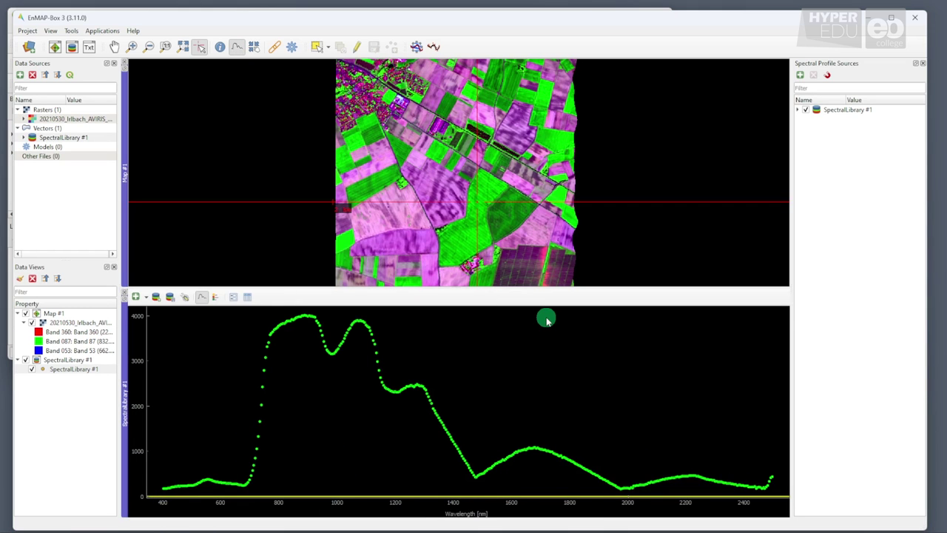
pyautogui.click(441, 209)
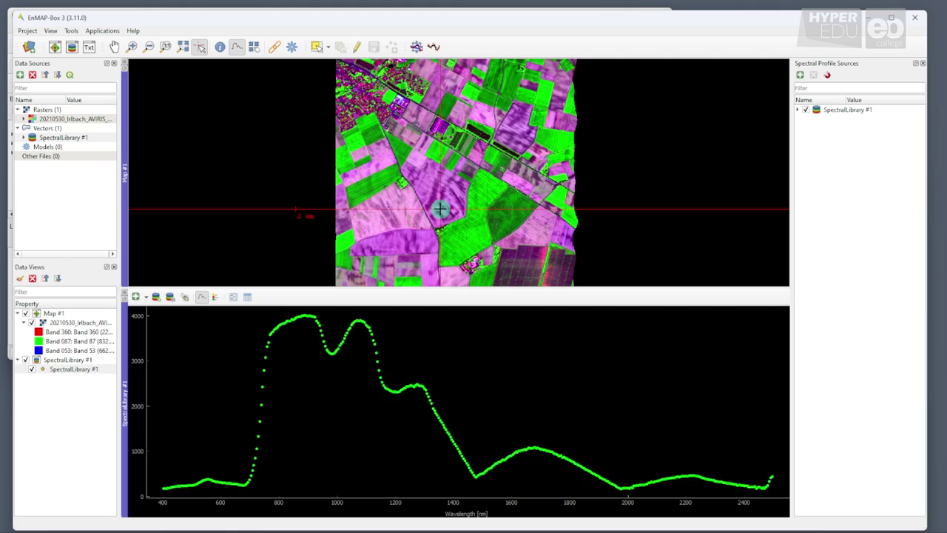
pyautogui.click(386, 178)
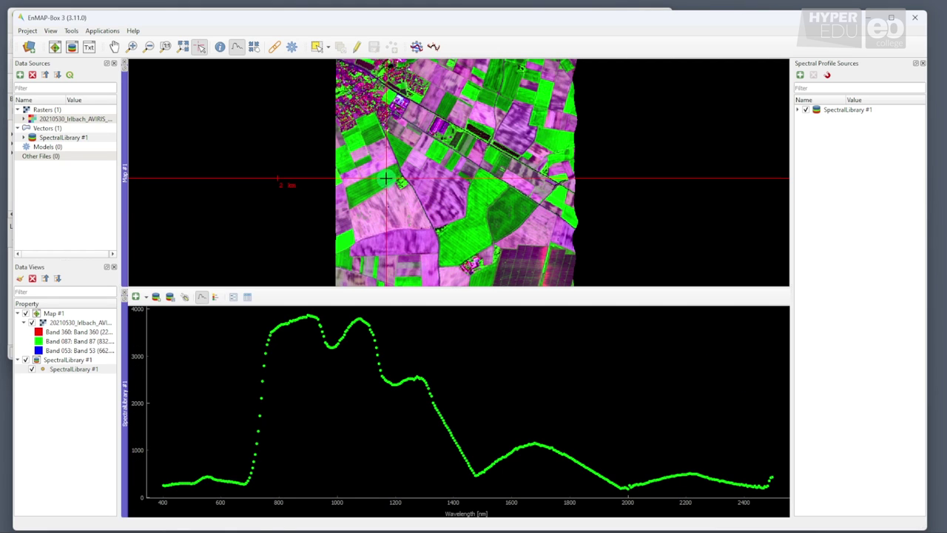
pyautogui.press('super+Up')
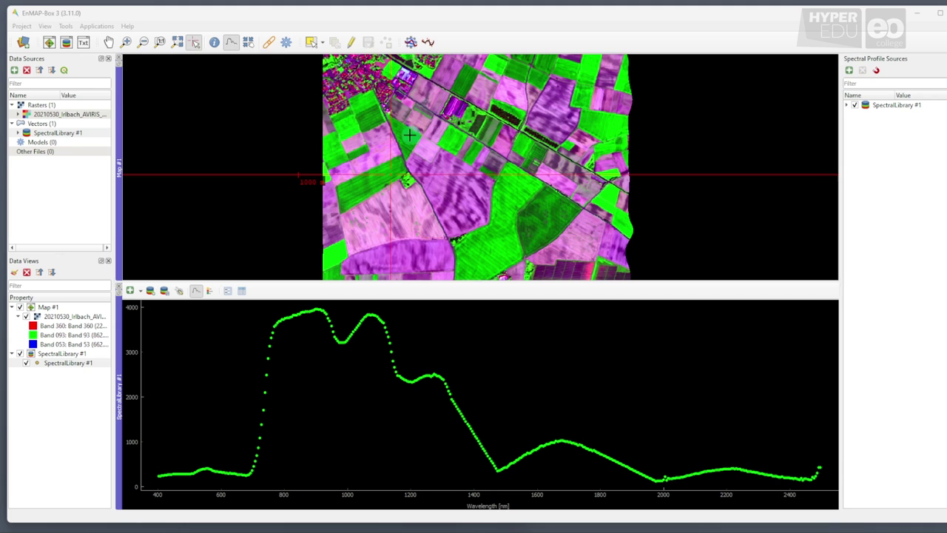
# Step: Launch Create Look-up-table from Applications > Agricultural Applications
pyautogui.click(108, 26)
pyautogui.moveTo(220, 216)
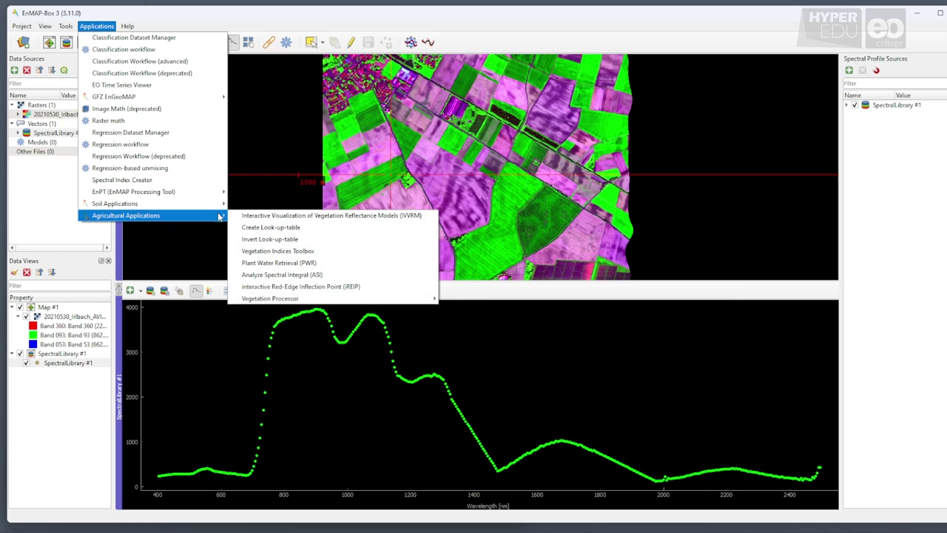
pyautogui.click(271, 228)
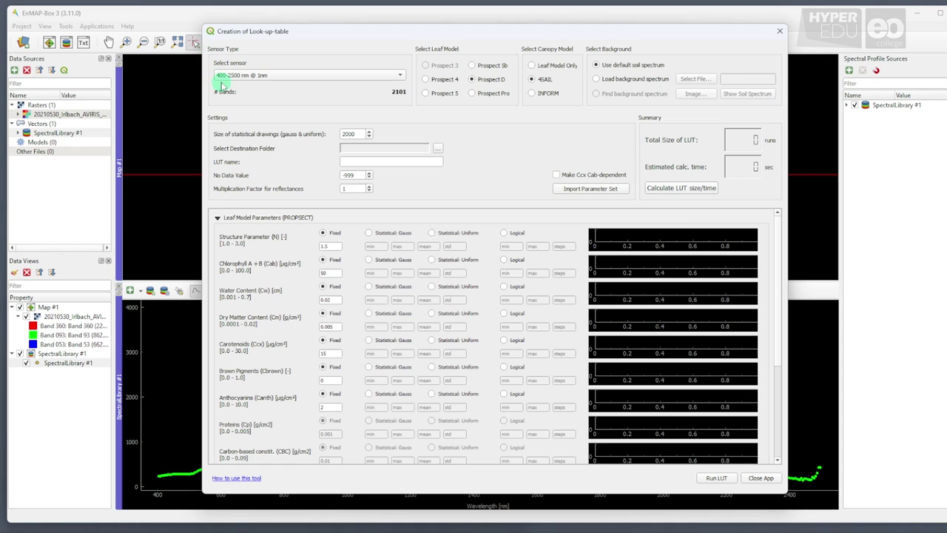
# Step: Select the AVIRIS_NG_PROSAILrange_419b sensor, keeping Prospect D and 4SAIL as the models
pyautogui.scroll(-1, 317, 79)
pyautogui.click(317, 77)
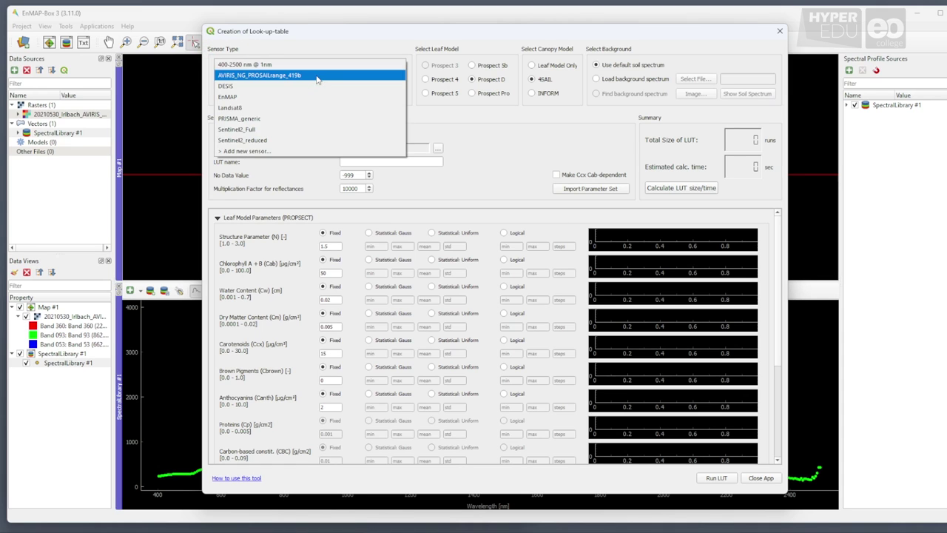
pyautogui.click(269, 76)
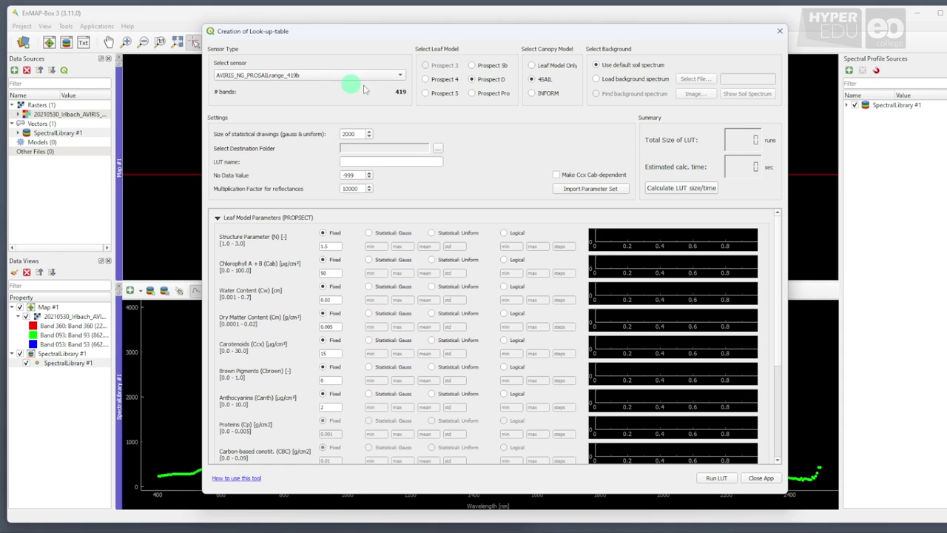
pyautogui.click(456, 80)
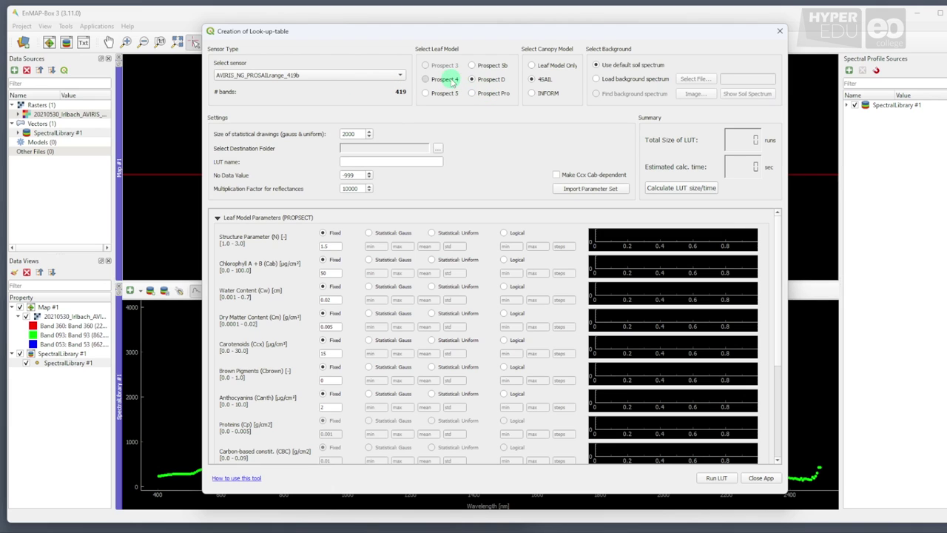
pyautogui.click(488, 80)
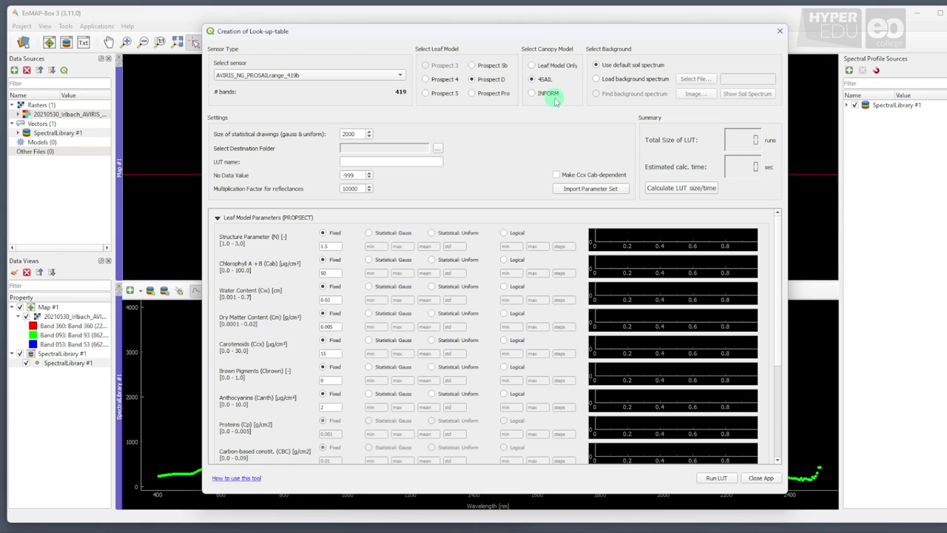
pyautogui.click(546, 65)
pyautogui.click(542, 80)
# Step: Save the LUT to 02_Training_Database_Example and name it AgriMOOC
pyautogui.doubleClick(347, 134)
pyautogui.click(438, 148)
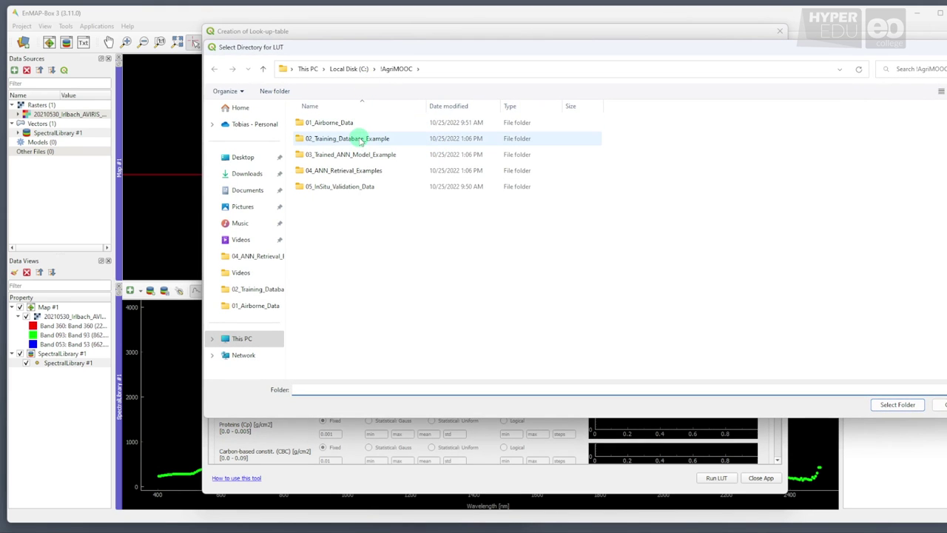
pyautogui.click(333, 139)
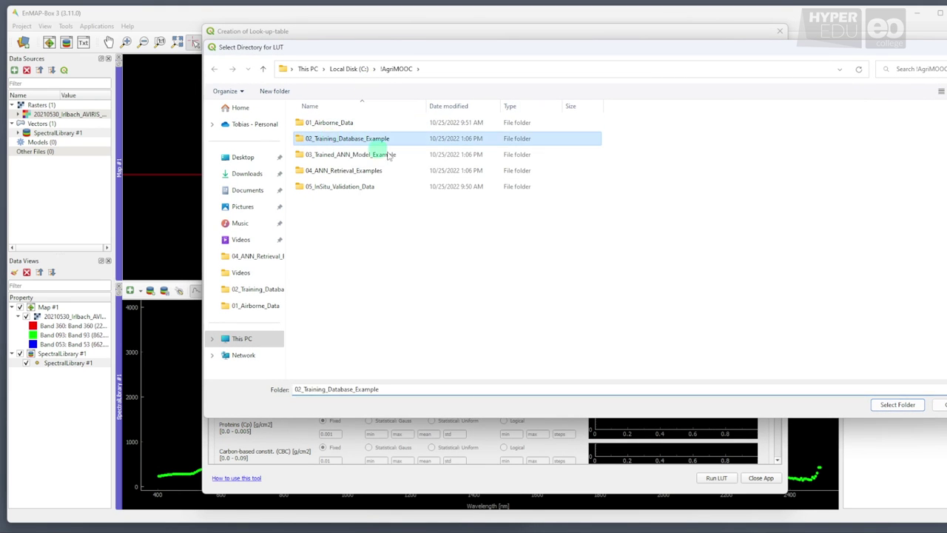
pyautogui.click(897, 404)
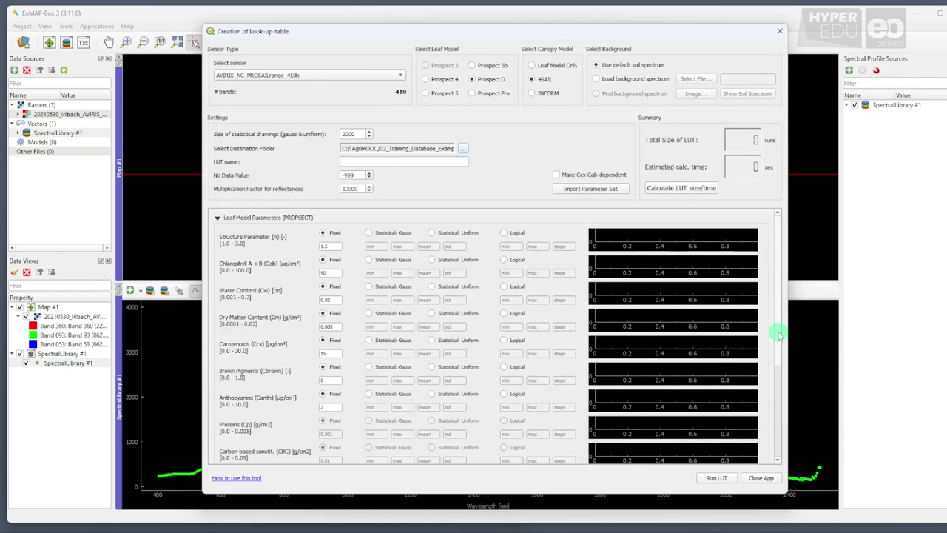
pyautogui.click(396, 161)
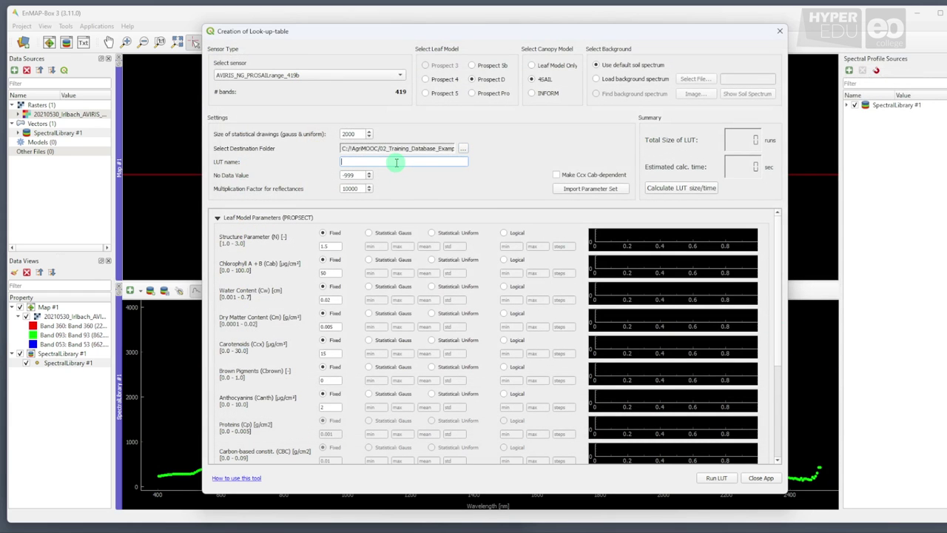
pyautogui.write('AgriMOOC')
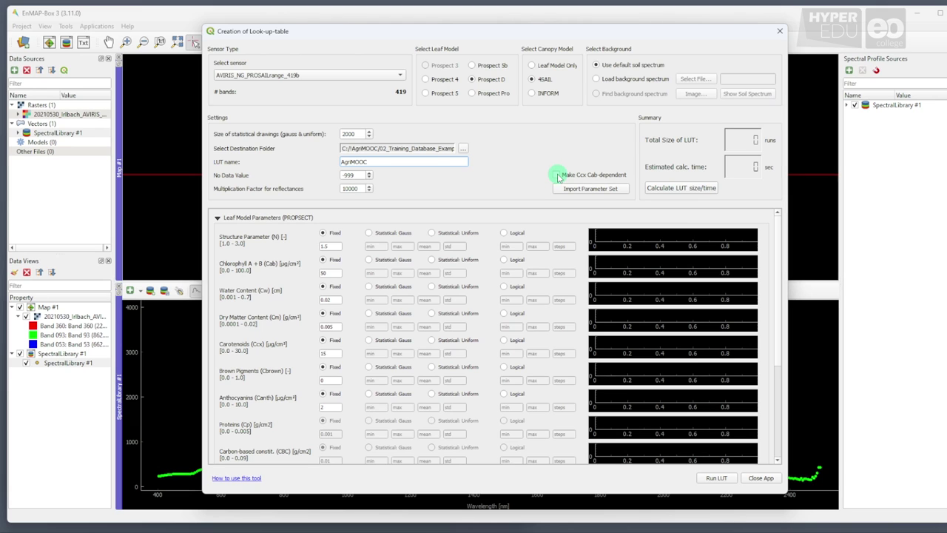
pyautogui.click(557, 175)
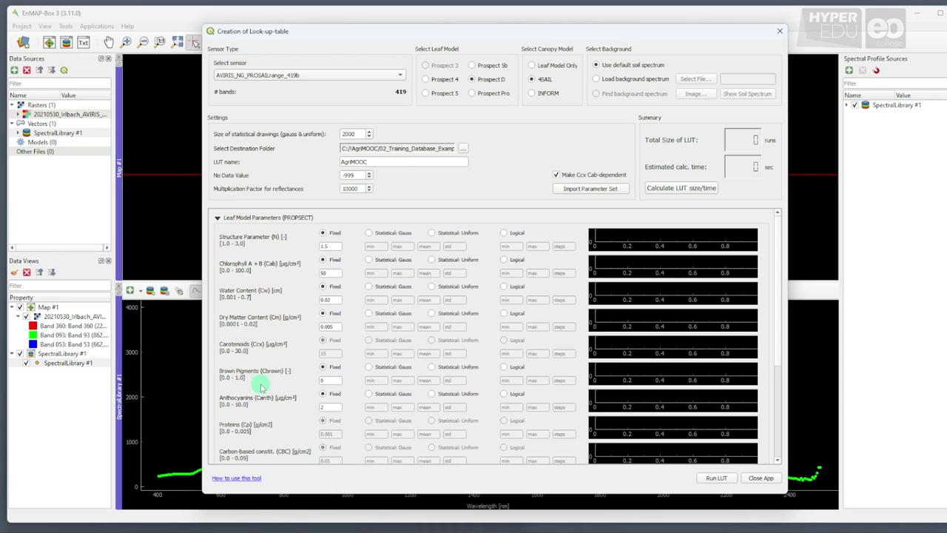
pyautogui.click(217, 217)
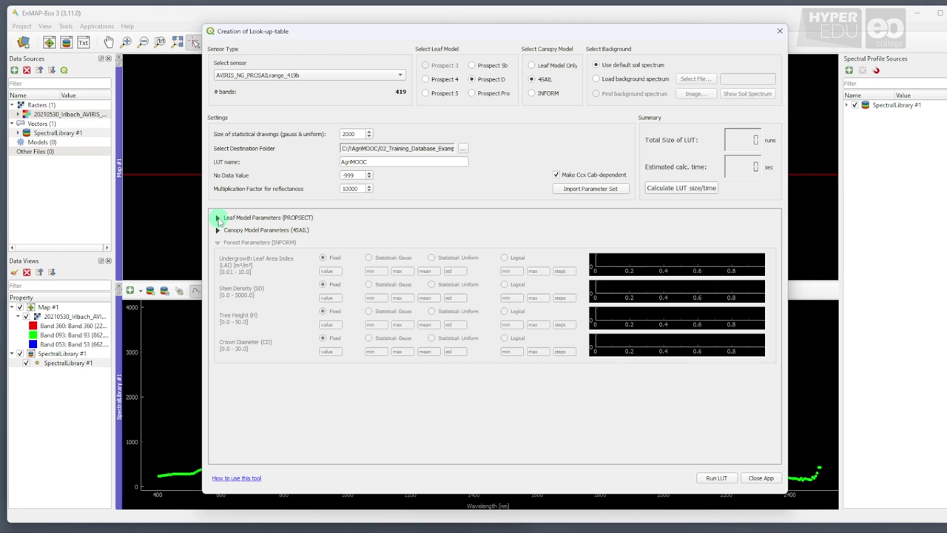
pyautogui.click(217, 217)
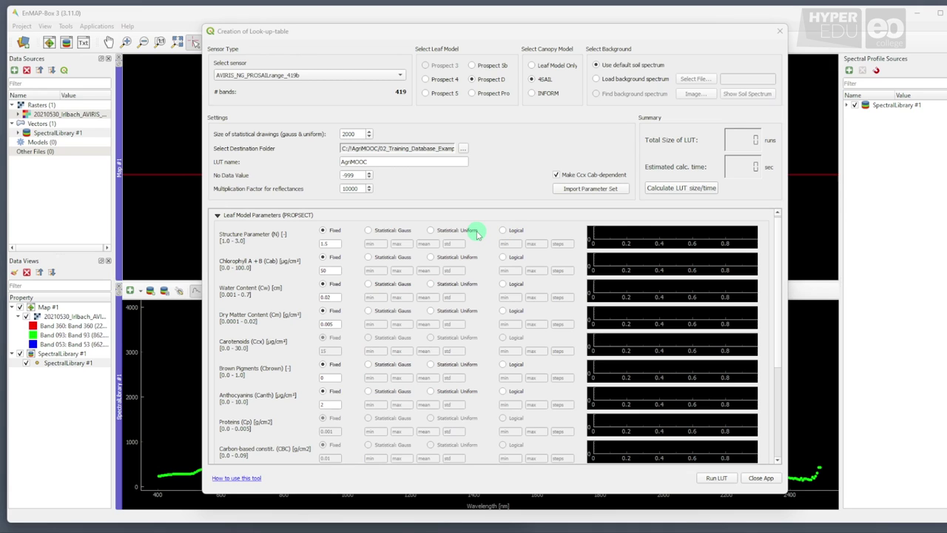
# Step: Give N a uniform range of 1.0–2.0 and Cab a uniform range of 0–70
pyautogui.click(445, 233)
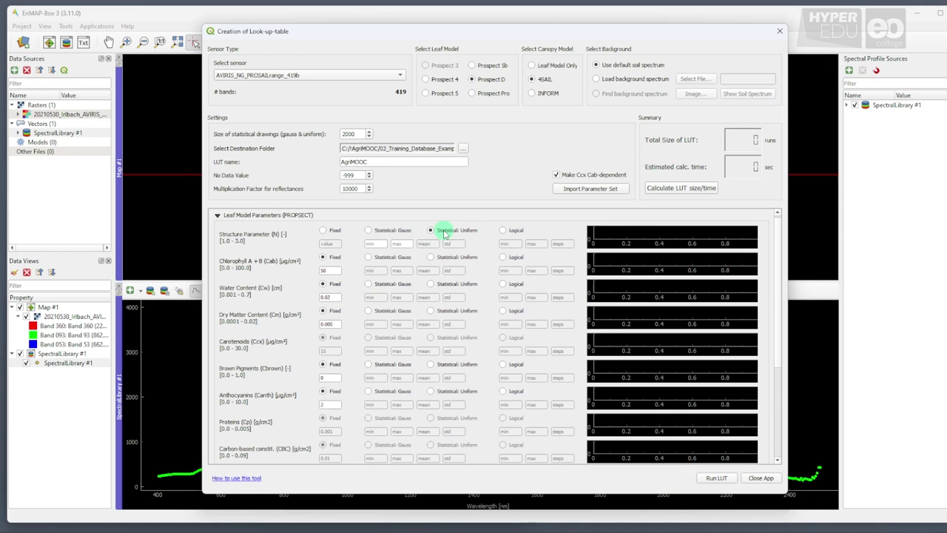
pyautogui.click(378, 245)
pyautogui.write('1.0')
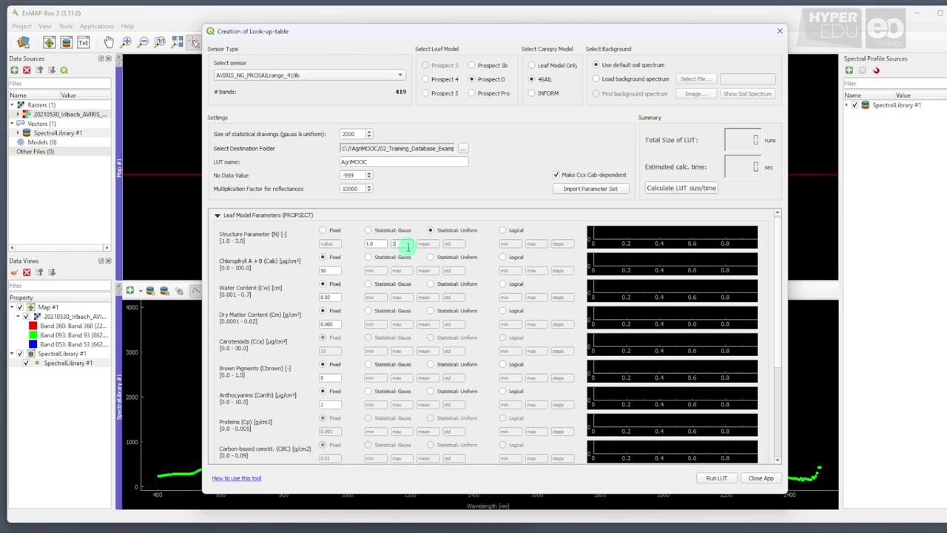
pyautogui.click(396, 244)
pyautogui.write('2.0')
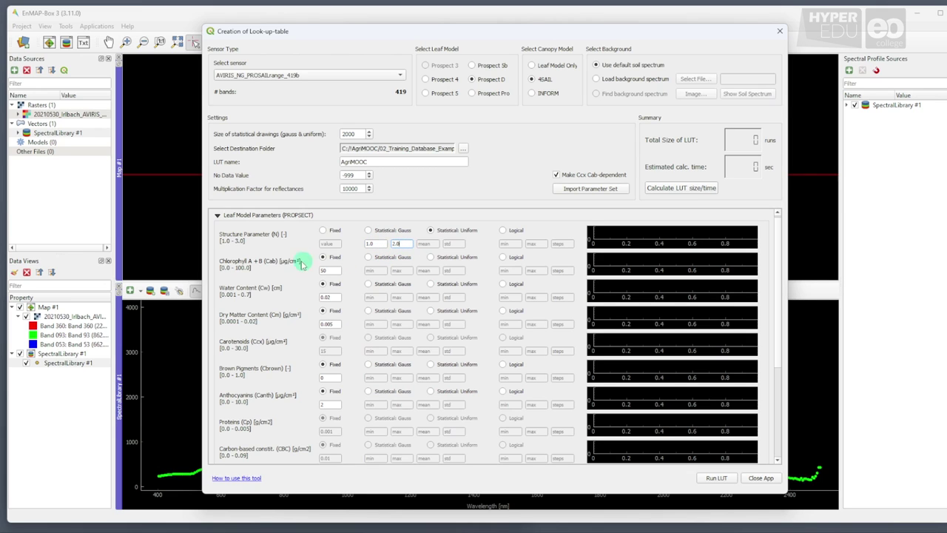
pyautogui.click(447, 260)
pyautogui.click(372, 269)
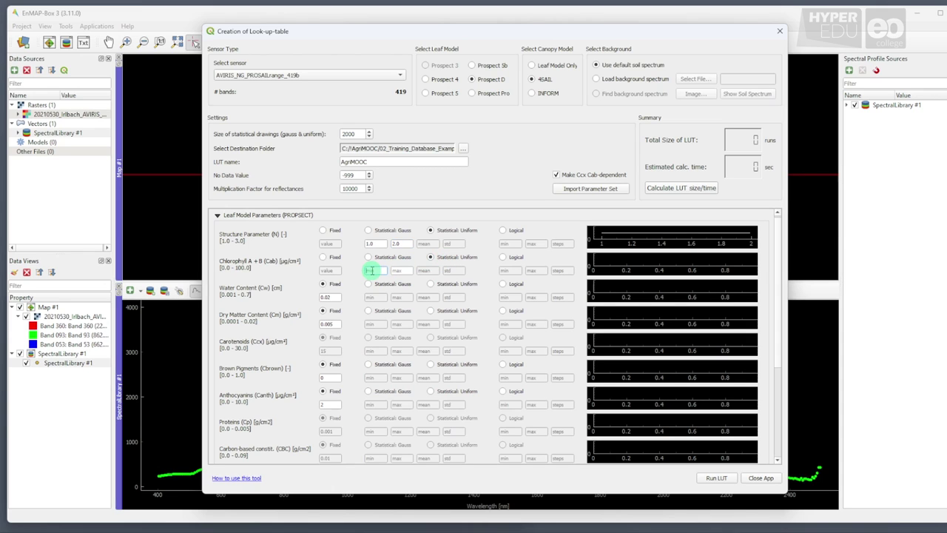
pyautogui.write('0.0')
pyautogui.click(398, 271)
pyautogui.write('1')
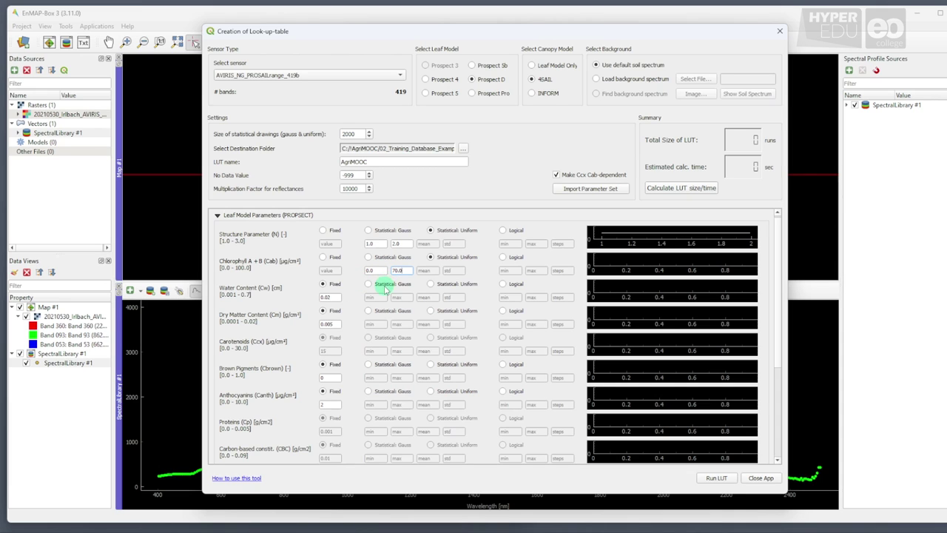
# Step: Set uniform ranges for water content Cw (0.001–0.14) and dry matter Cm (0.002–0.01)
pyautogui.click(438, 285)
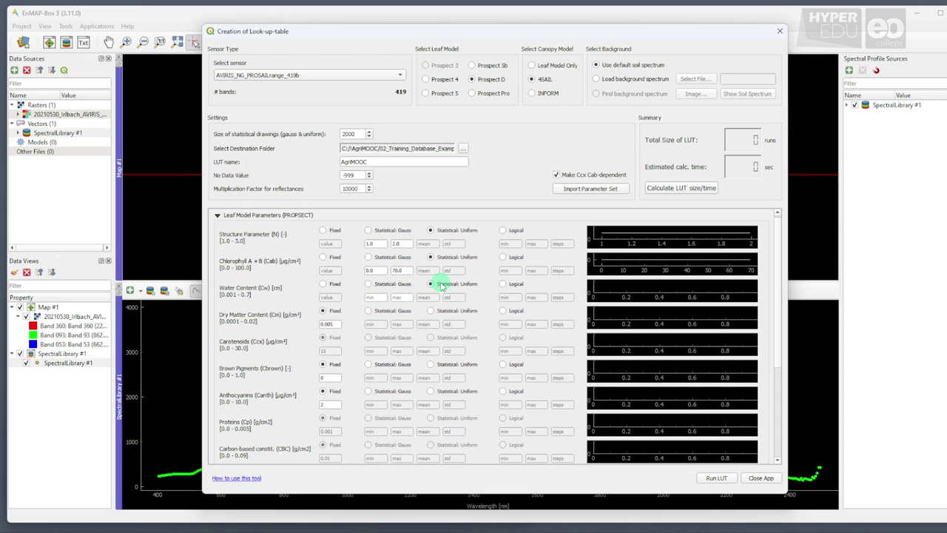
pyautogui.click(379, 297)
pyautogui.write('0.001')
pyautogui.click(398, 297)
pyautogui.write('0.1')
pyautogui.write('4')
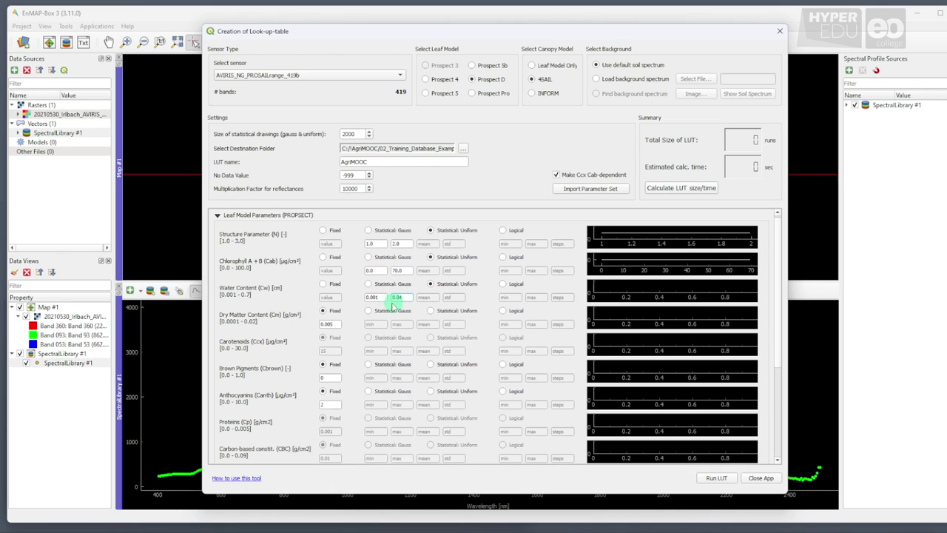
pyautogui.click(442, 313)
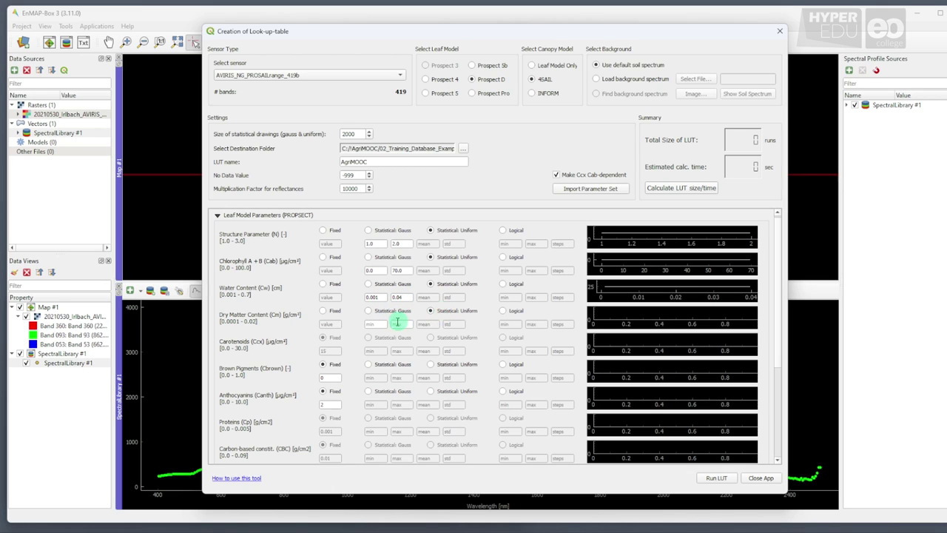
pyautogui.click(384, 324)
pyautogui.write('0.002')
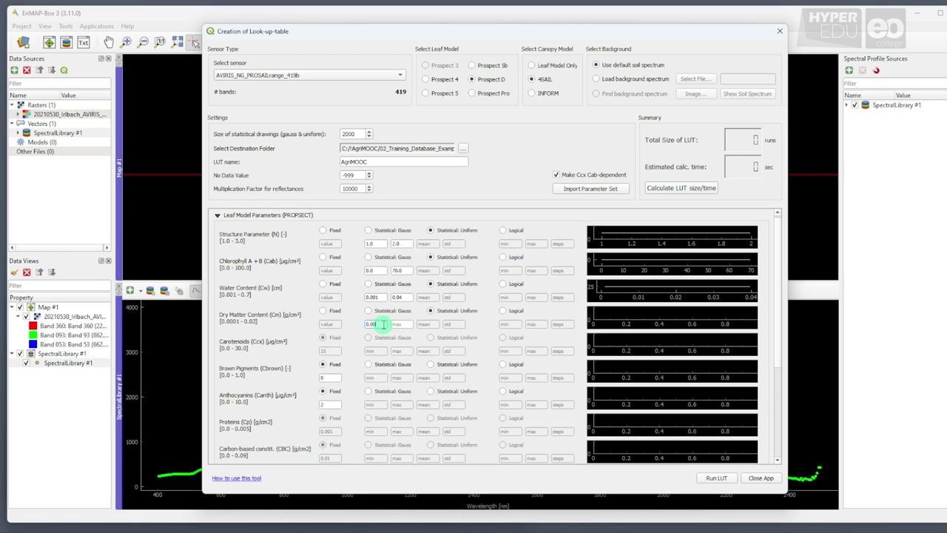
pyautogui.click(395, 325)
pyautogui.write('0.01')
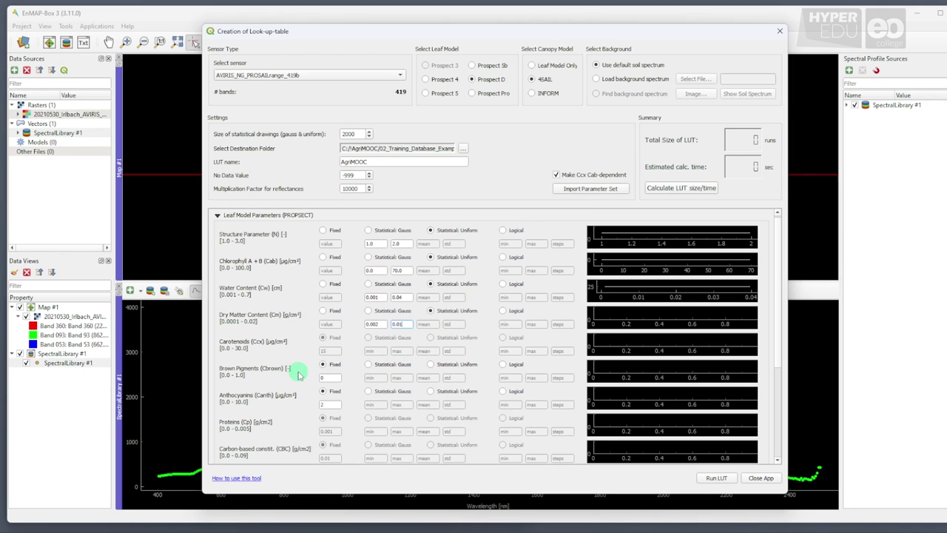
# Step: Make Cbrown uniform from 0.0 and Canth uniform 1–2.0, then collapse the PROSPECT parameters
pyautogui.click(432, 365)
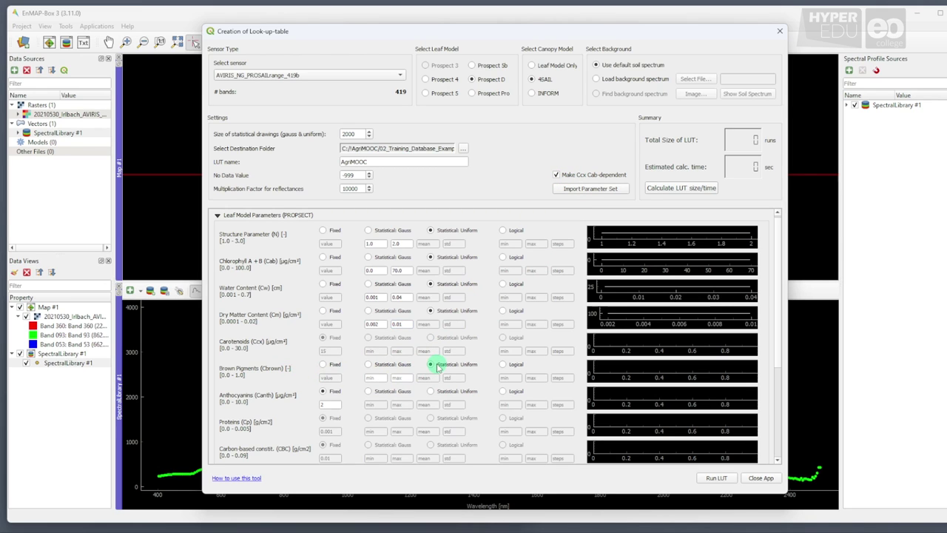
pyautogui.click(379, 378)
pyautogui.write('0.0')
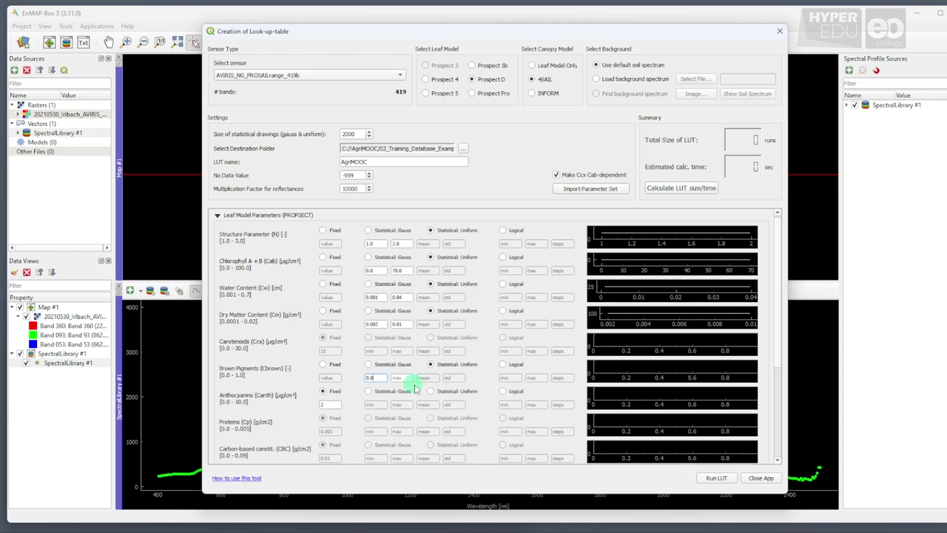
pyautogui.click(404, 378)
pyautogui.write('0.4')
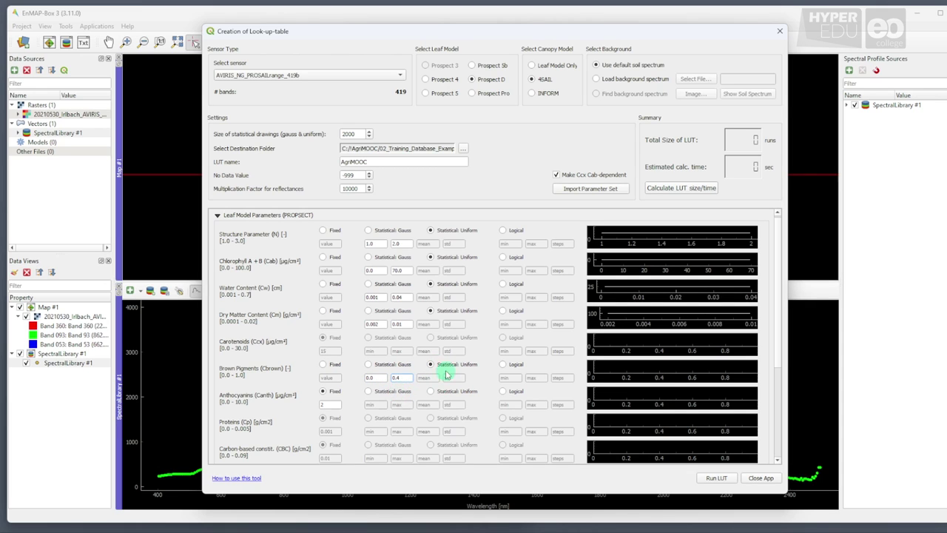
pyautogui.click(441, 393)
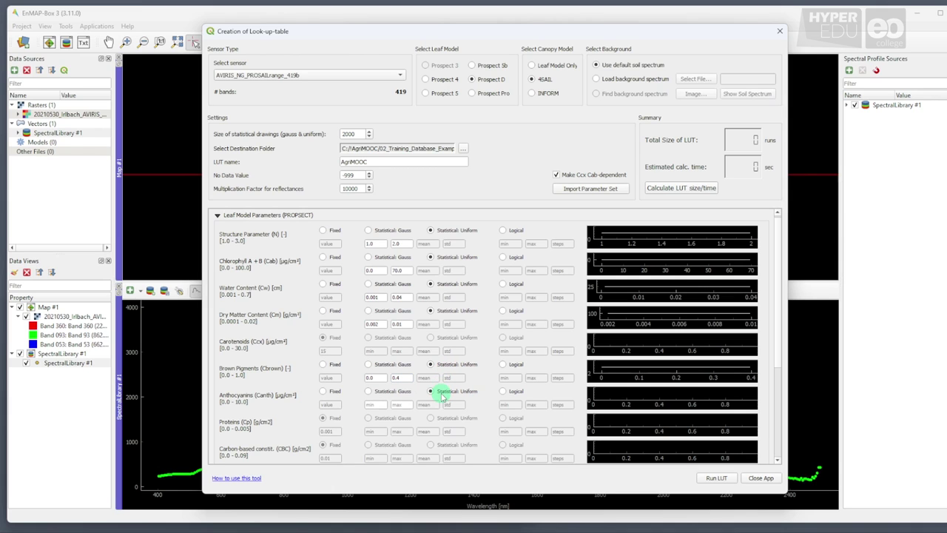
pyautogui.click(379, 404)
pyautogui.write('1')
pyautogui.click(399, 405)
pyautogui.write('2.')
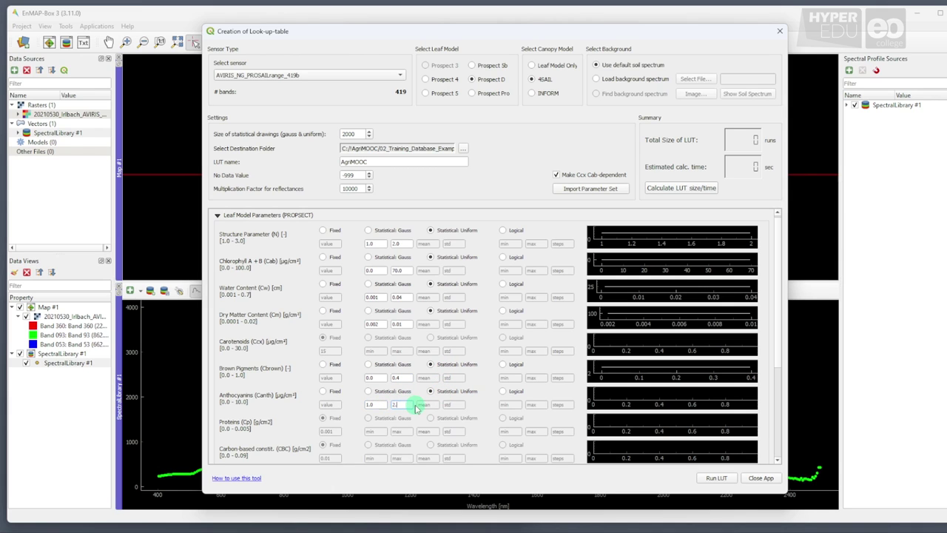
pyautogui.write('0')
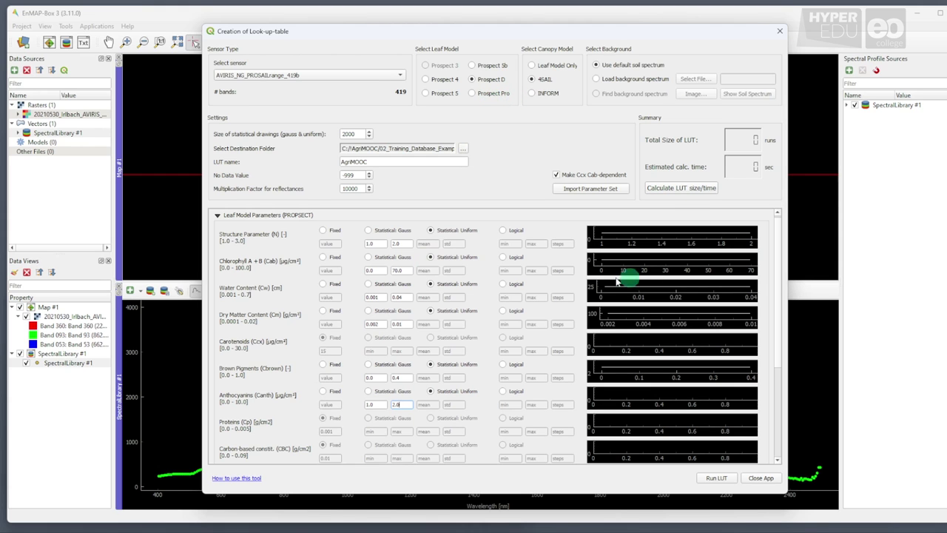
pyautogui.scroll(-2, 781, 337)
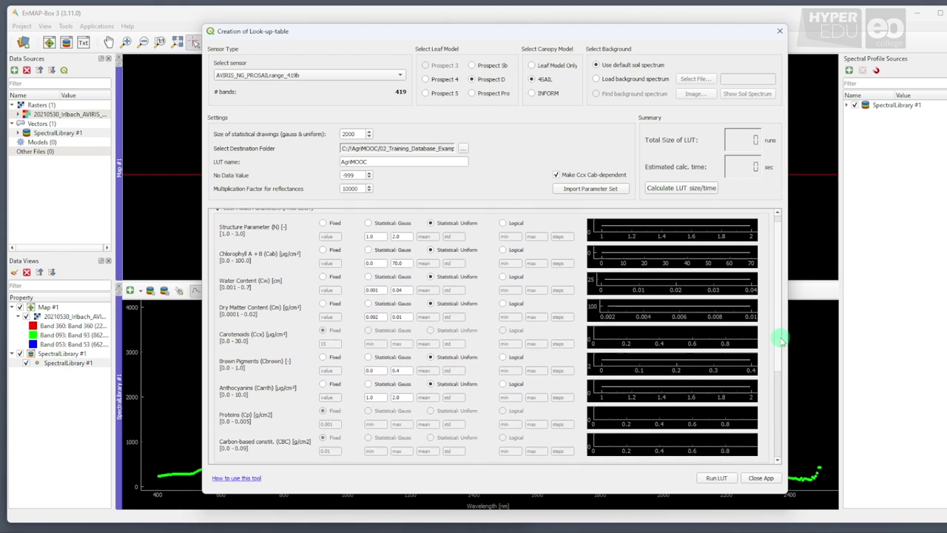
pyautogui.scroll(2, 781, 339)
pyautogui.click(217, 217)
# Step: Give LAI a Gaussian distribution: range 0.5–7.5, mean 4.0, std 2.0
pyautogui.click(218, 230)
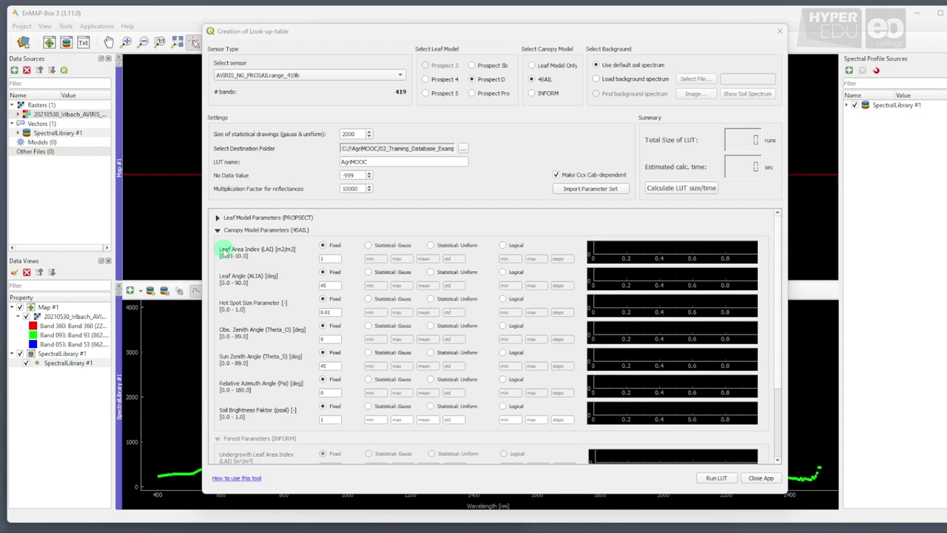
pyautogui.click(388, 249)
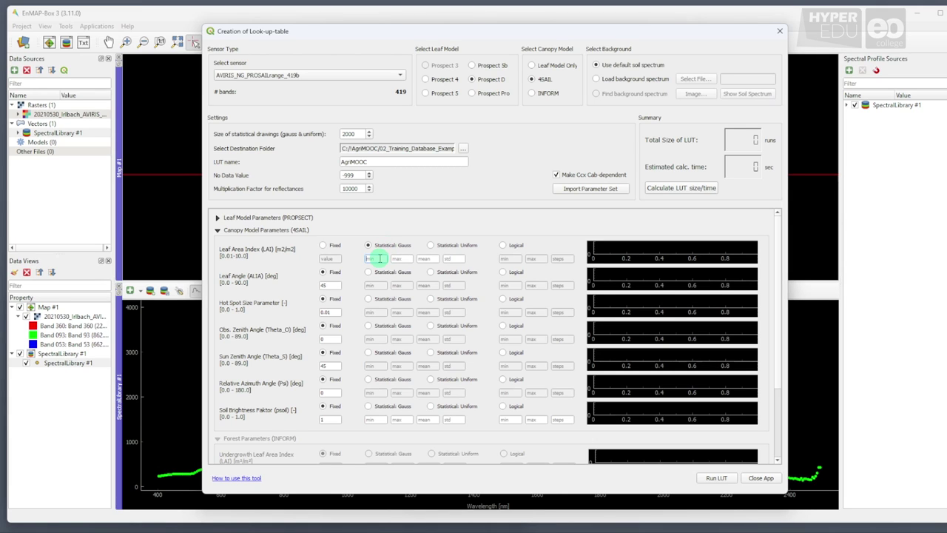
pyautogui.click(379, 258)
pyautogui.write('0.5')
pyautogui.click(399, 259)
pyautogui.write('7')
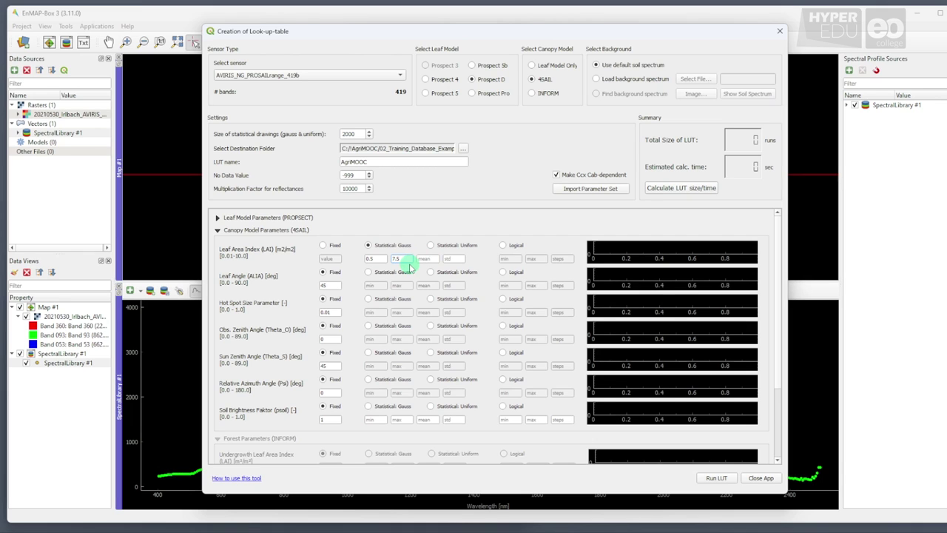
pyautogui.click(421, 261)
pyautogui.write('4')
pyautogui.click(454, 258)
pyautogui.write('2.0')
# Step: Switch leaf angle (ALIA) to Gaussian with min 30, max 70, mean 45, std 15
pyautogui.click(327, 286)
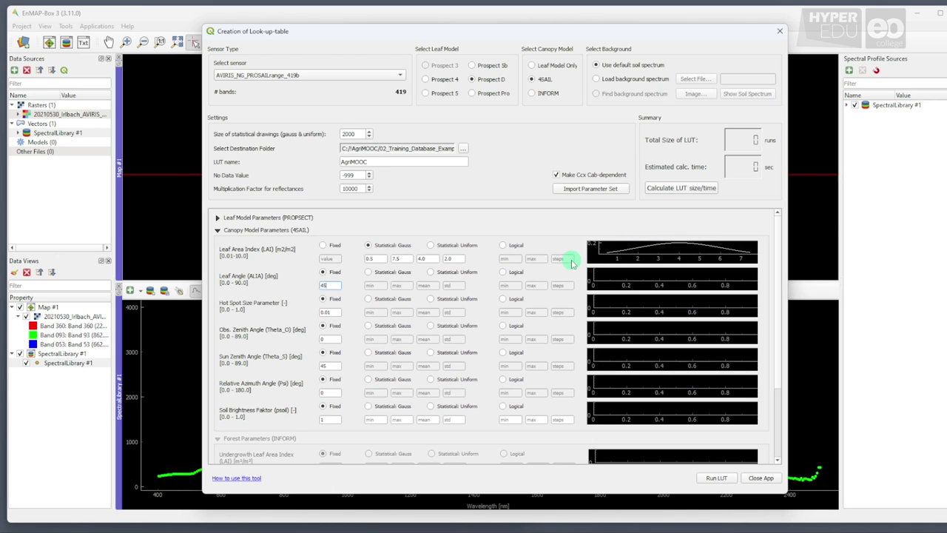
pyautogui.click(389, 272)
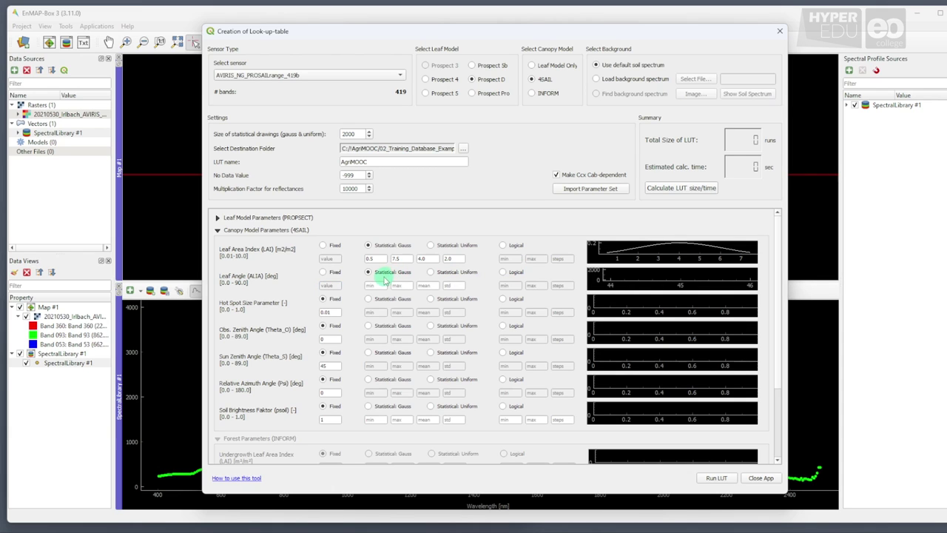
pyautogui.click(377, 285)
pyautogui.write('30')
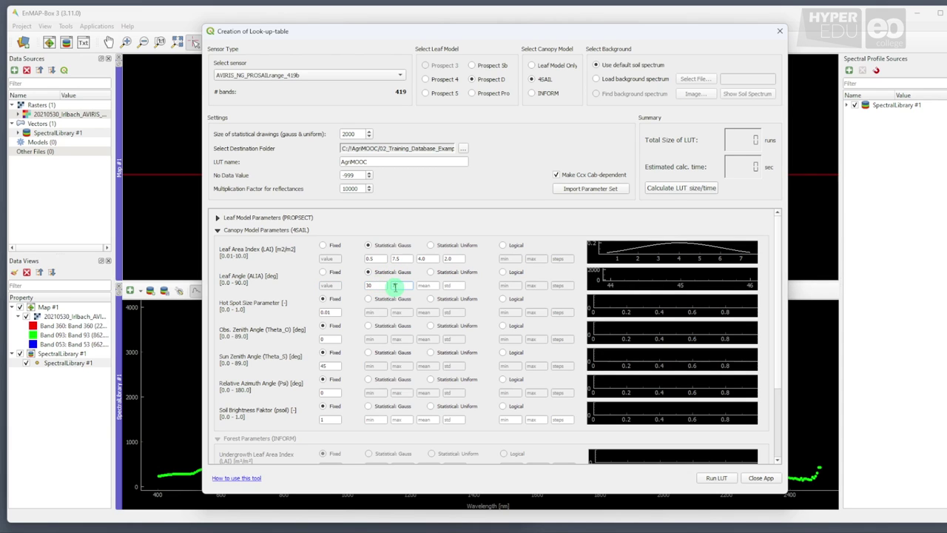
pyautogui.write('70')
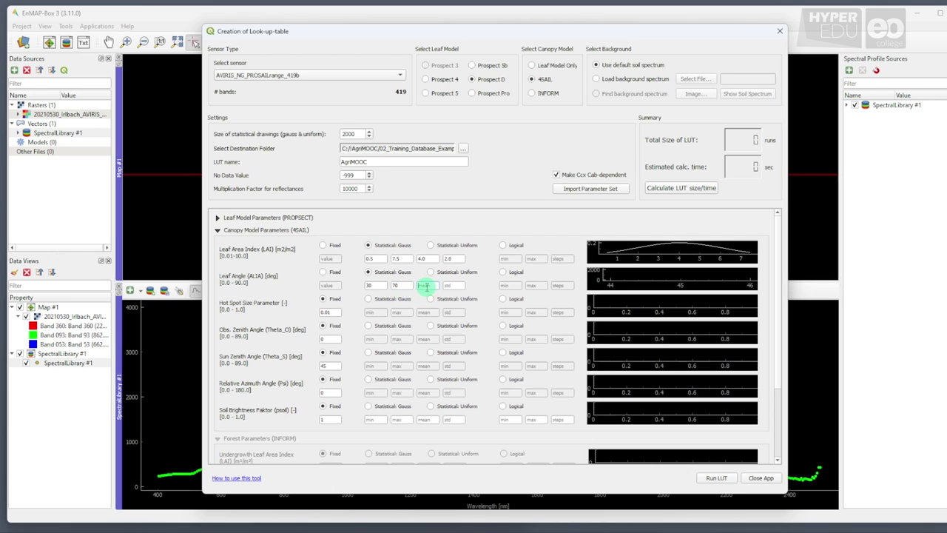
pyautogui.write('45')
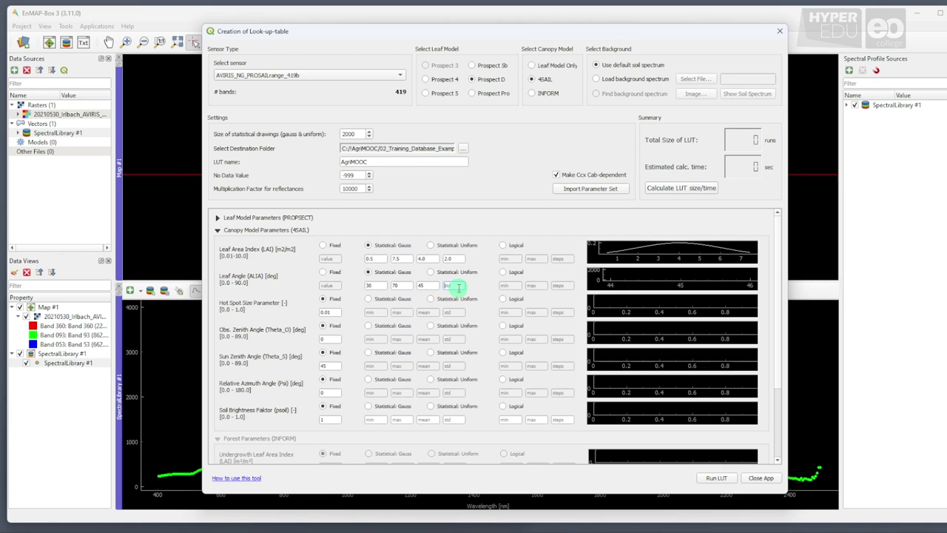
pyautogui.write('15')
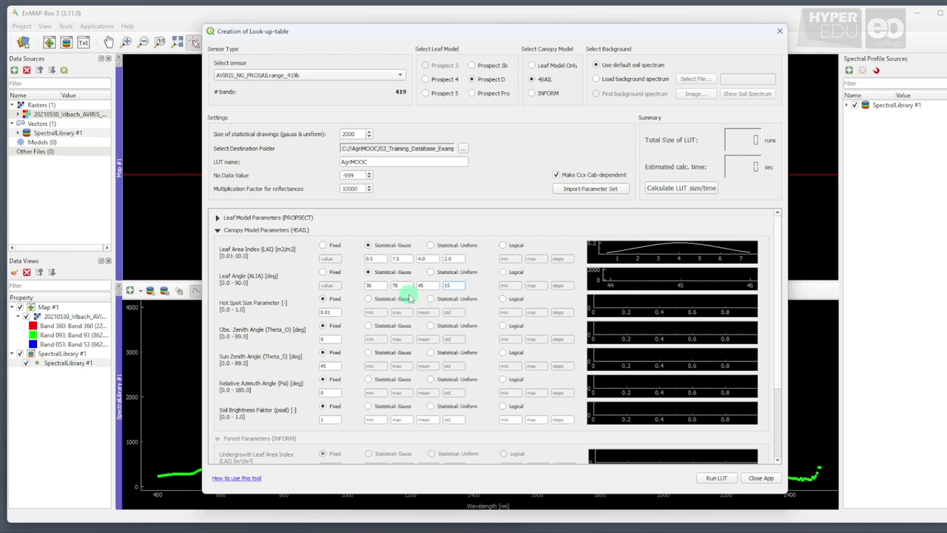
# Step: Make hot spot vary uniformly from 0.01 to 0.5
pyautogui.click(431, 299)
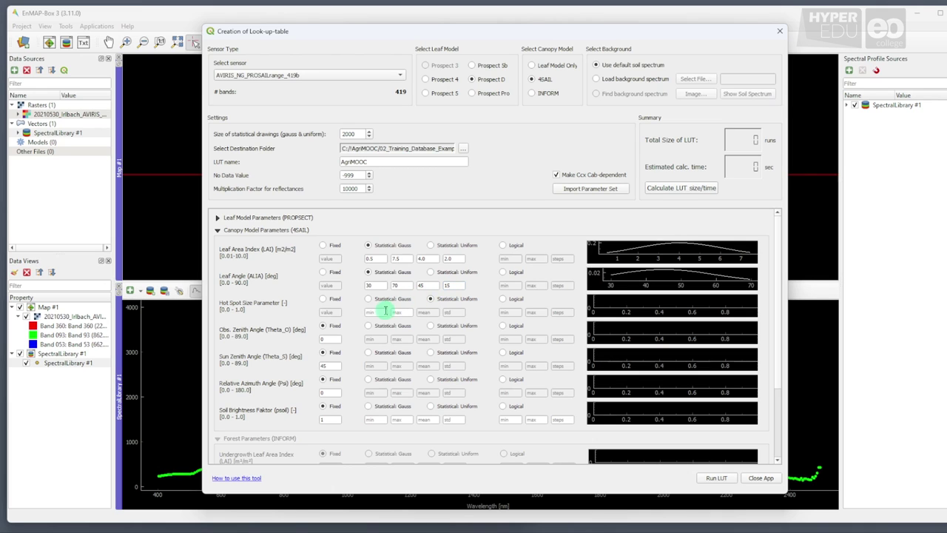
pyautogui.click(386, 312)
pyautogui.write('0.01')
pyautogui.click(406, 312)
pyautogui.write('0.5')
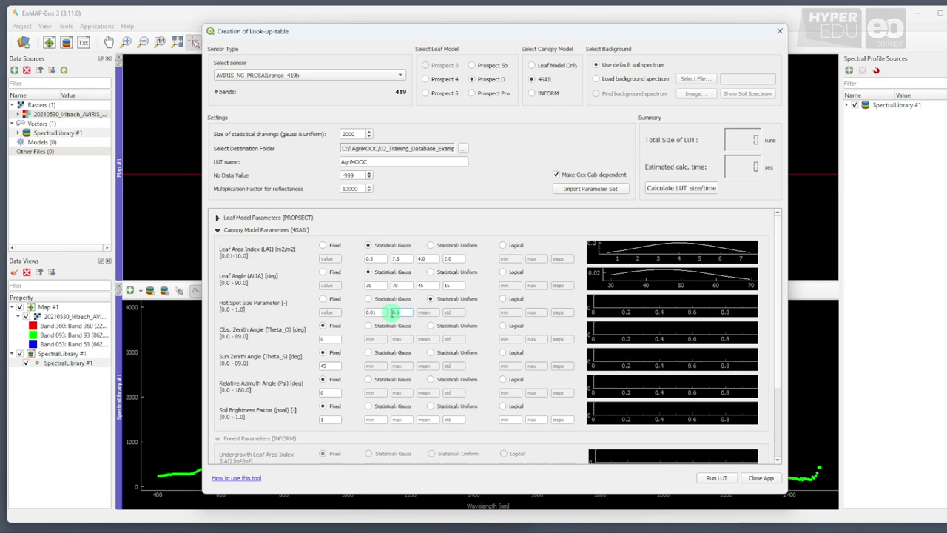
# Step: Change the fixed sun zenith angle to 30
pyautogui.click(327, 338)
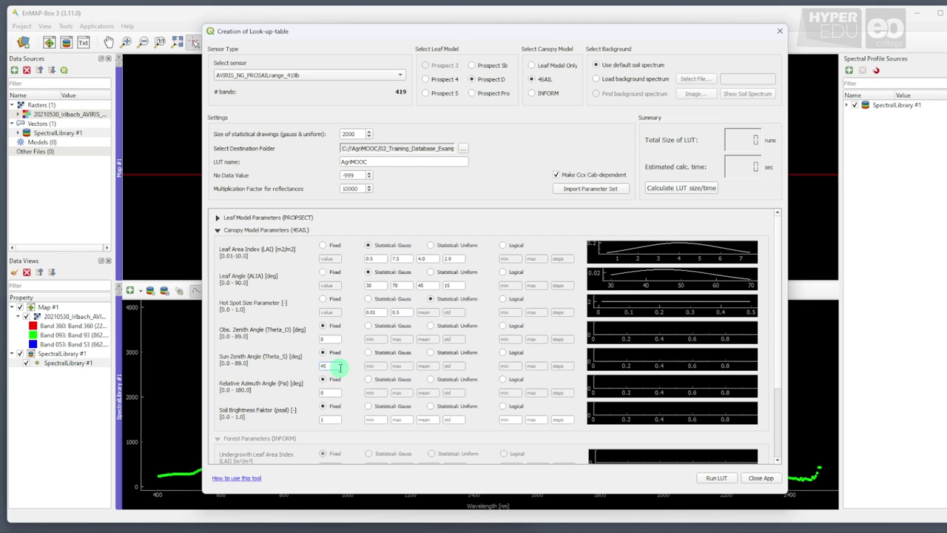
pyautogui.press('BackSpace')
pyautogui.press('BackSpace')
pyautogui.write('30')
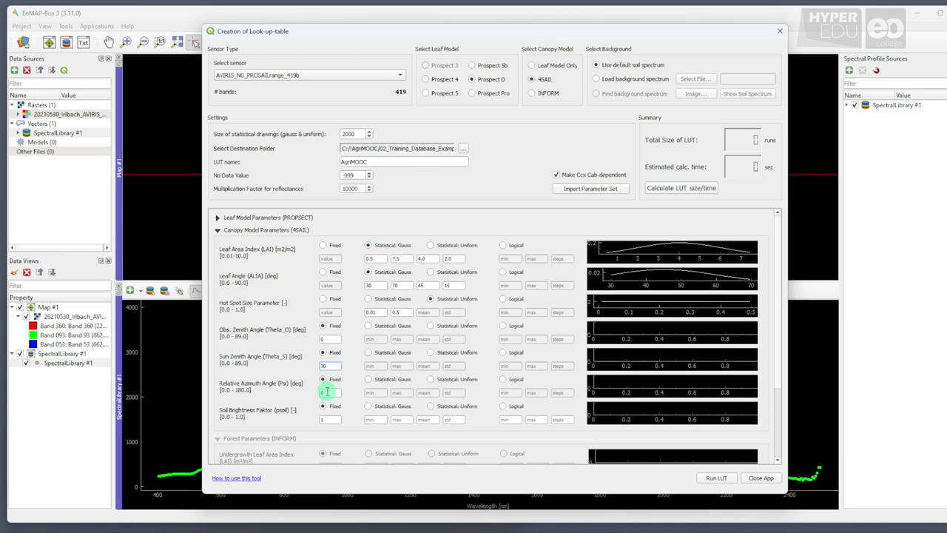
# Step: Make soil brightness vary uniformly from 0.0 to 1.0
pyautogui.click(431, 405)
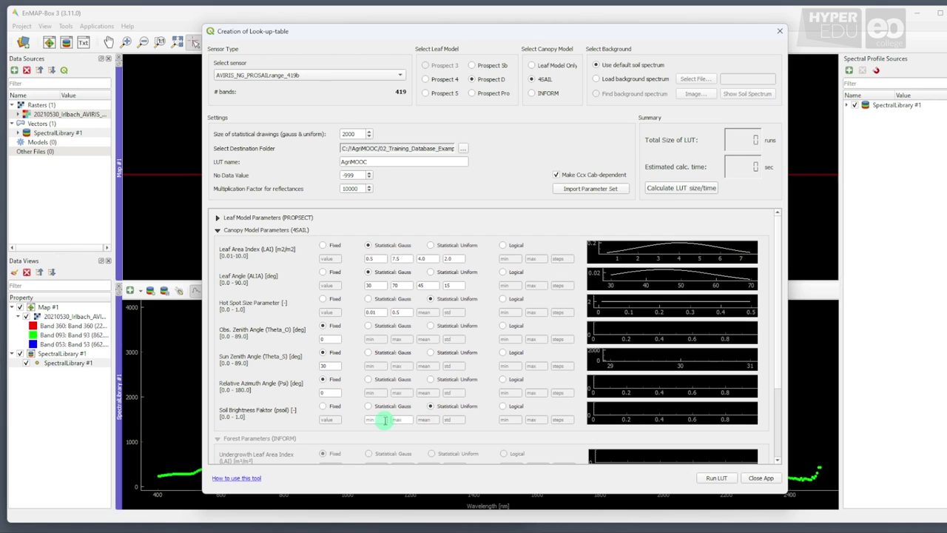
pyautogui.write('0.0')
pyautogui.click(397, 419)
pyautogui.write('1')
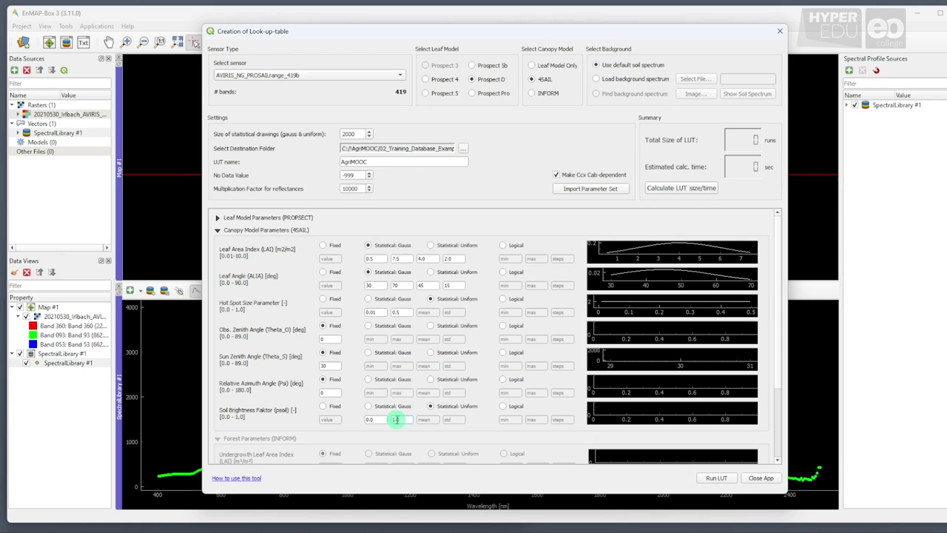
pyautogui.write('.0')
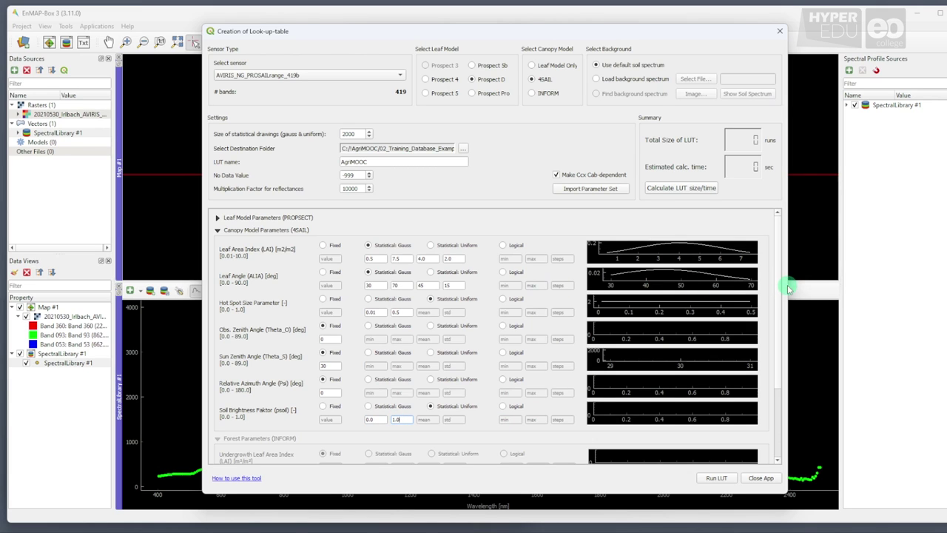
# Step: Calculate the LUT size (2000 runs, 7.3324 sec), then scroll to the Forest Parameters (INFORM)
pyautogui.click(681, 188)
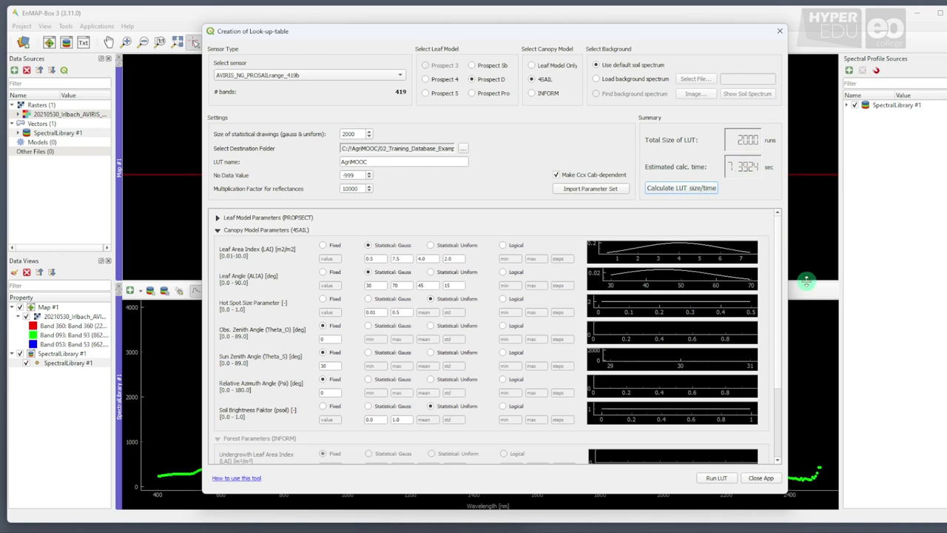
pyautogui.moveTo(778, 263); pyautogui.dragTo(782, 330)
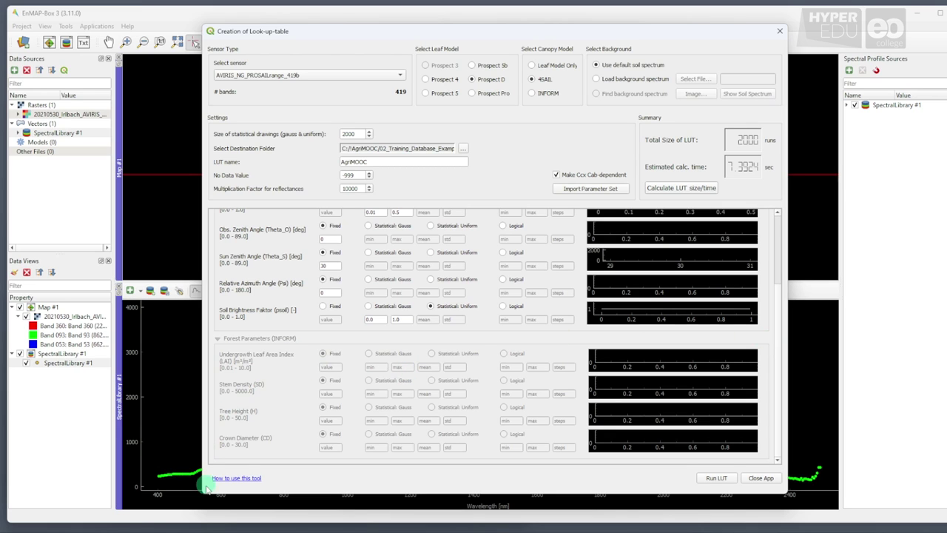
pyautogui.click(243, 478)
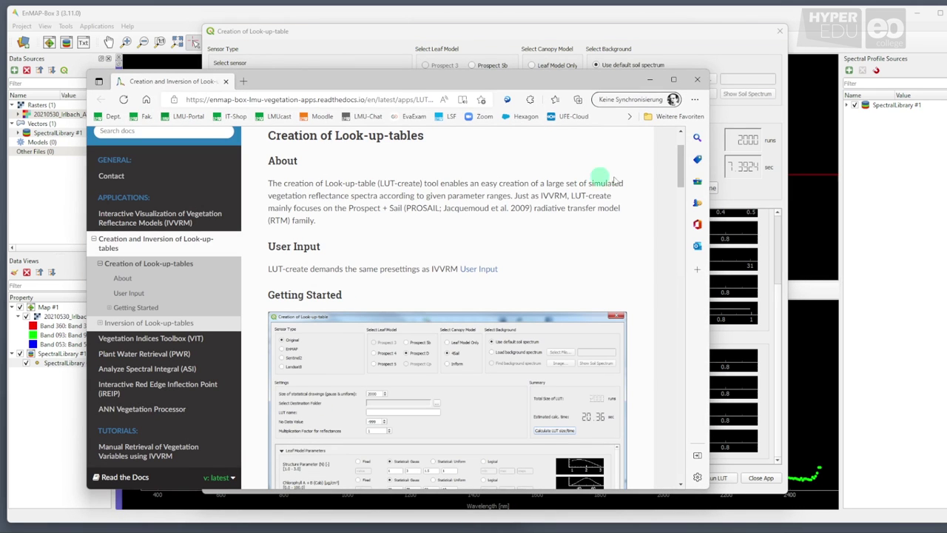
pyautogui.scroll(-1, 679, 179)
pyautogui.moveTo(679, 179); pyautogui.dragTo(666, 244)
pyautogui.click(700, 81)
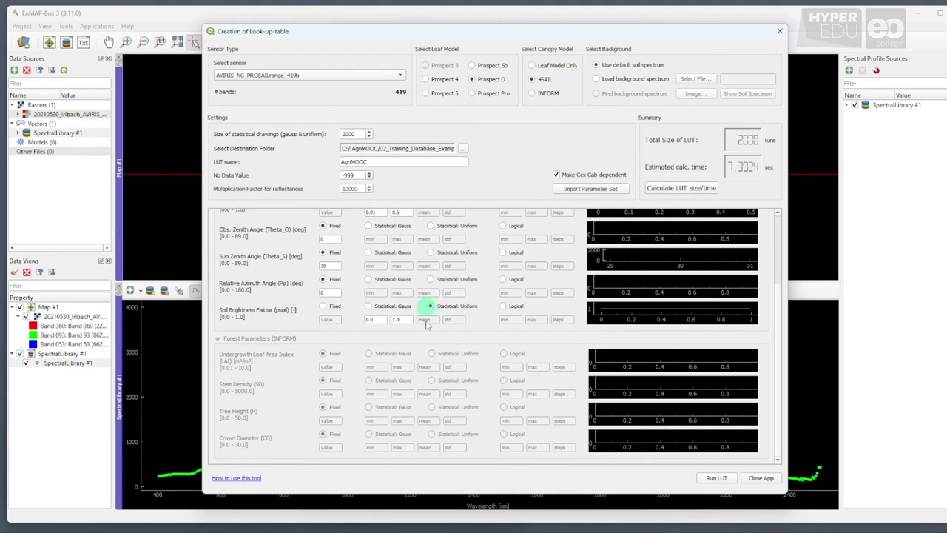
# Step: Generate the AgriMOOC look-up table and dismiss the success message
pyautogui.click(715, 478)
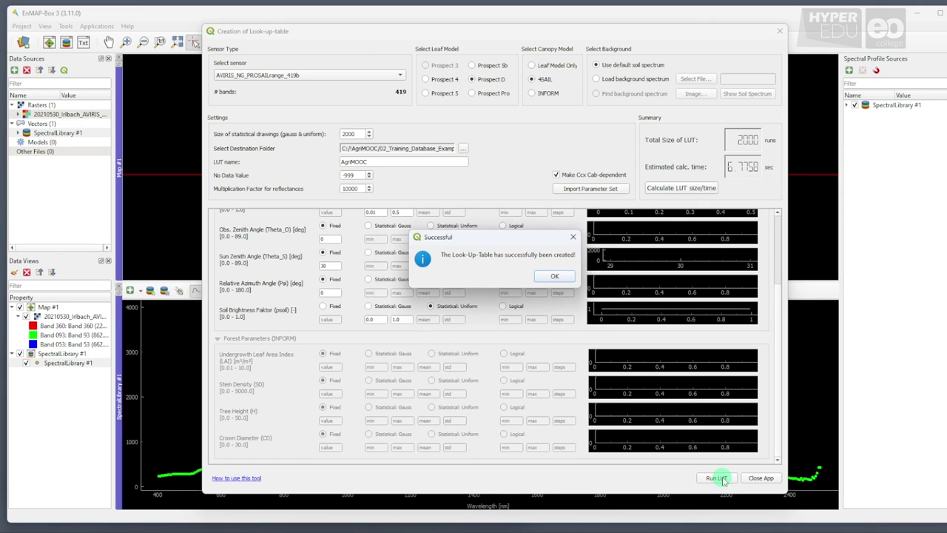
pyautogui.click(556, 276)
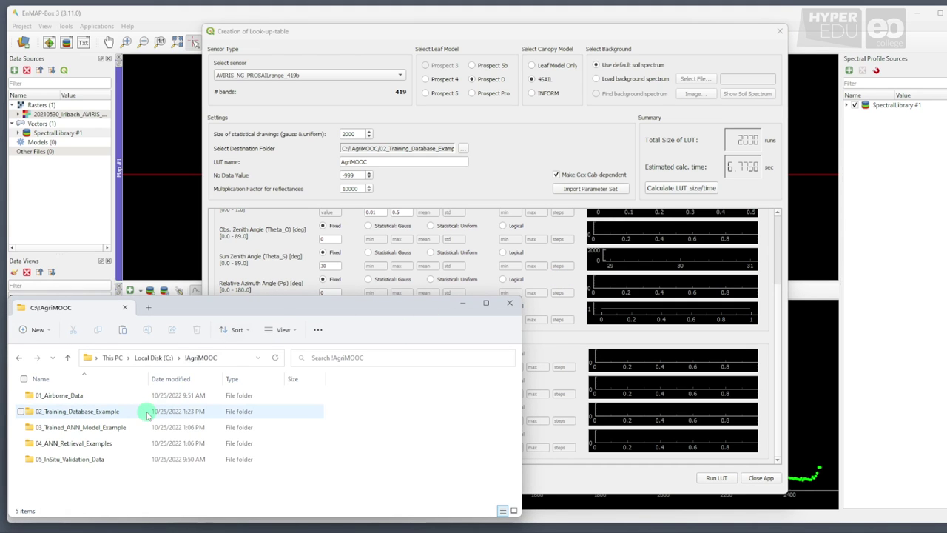
# Step: Open 02_Training_Database_Example in Explorer, then browse it from Import Parameter Set and cancel
pyautogui.doubleClick(101, 412)
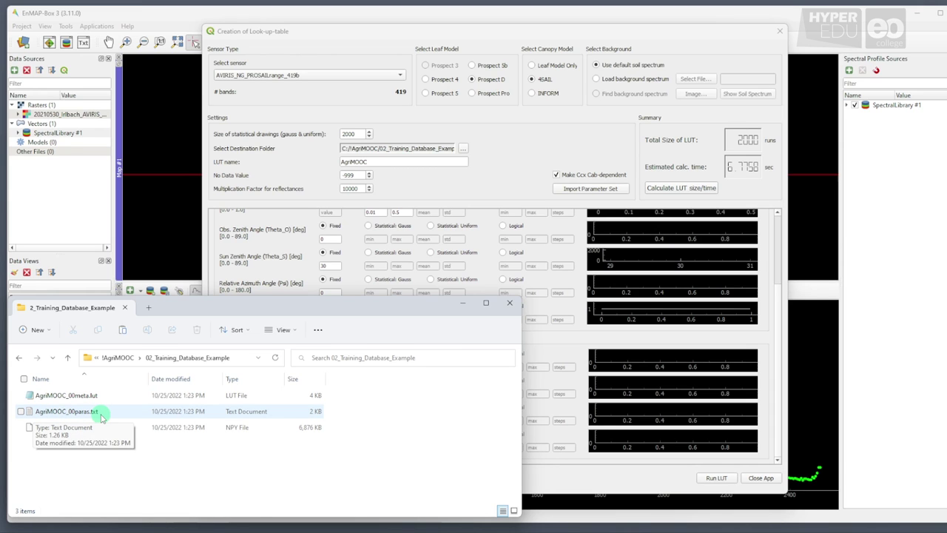
pyautogui.click(570, 189)
pyautogui.doubleClick(352, 140)
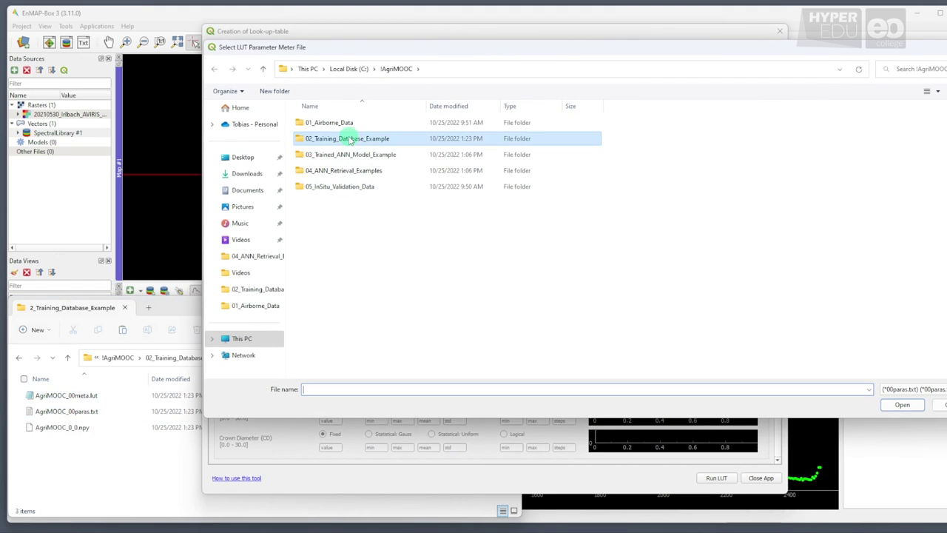
pyautogui.click(938, 404)
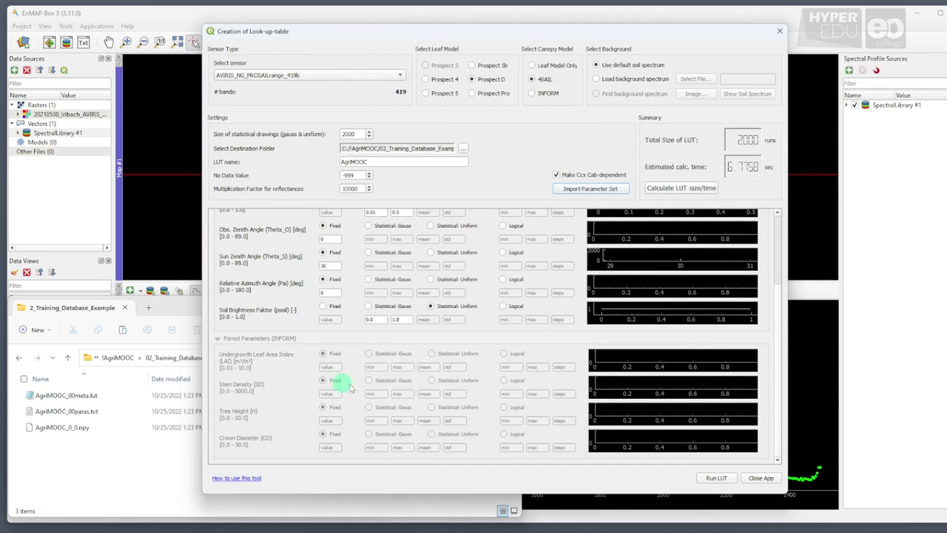
# Step: Close the LUT tool and launch Agricultural Applications > Vegetation Processor > ANN Training
pyautogui.click(761, 478)
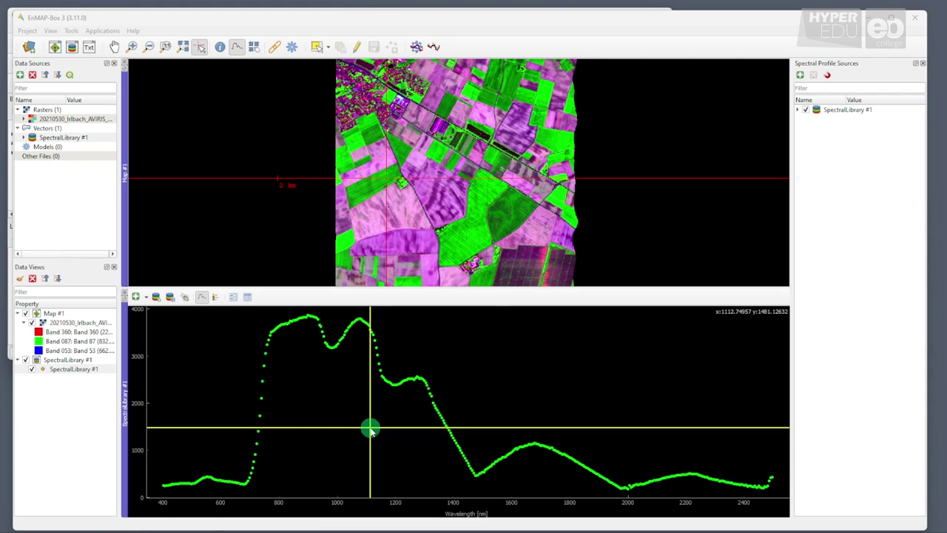
pyautogui.click(103, 30)
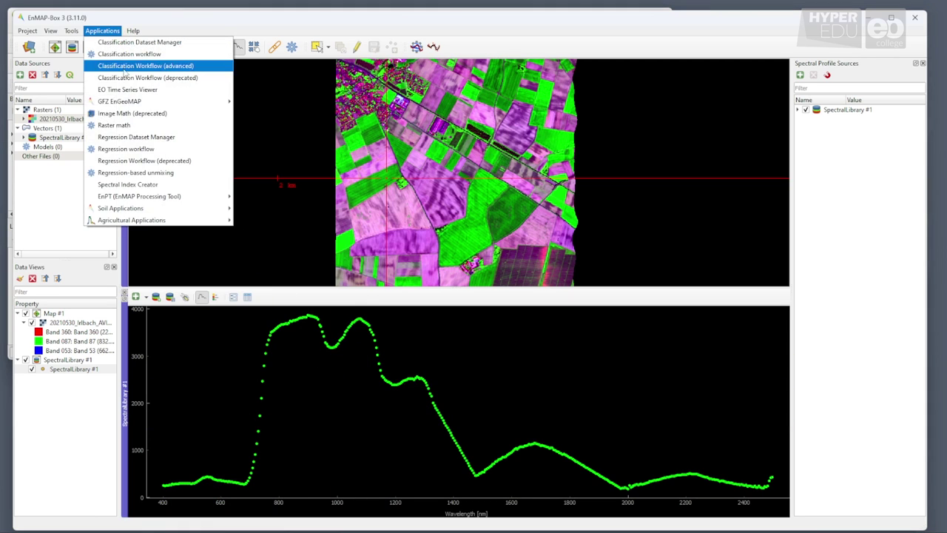
pyautogui.moveTo(181, 224)
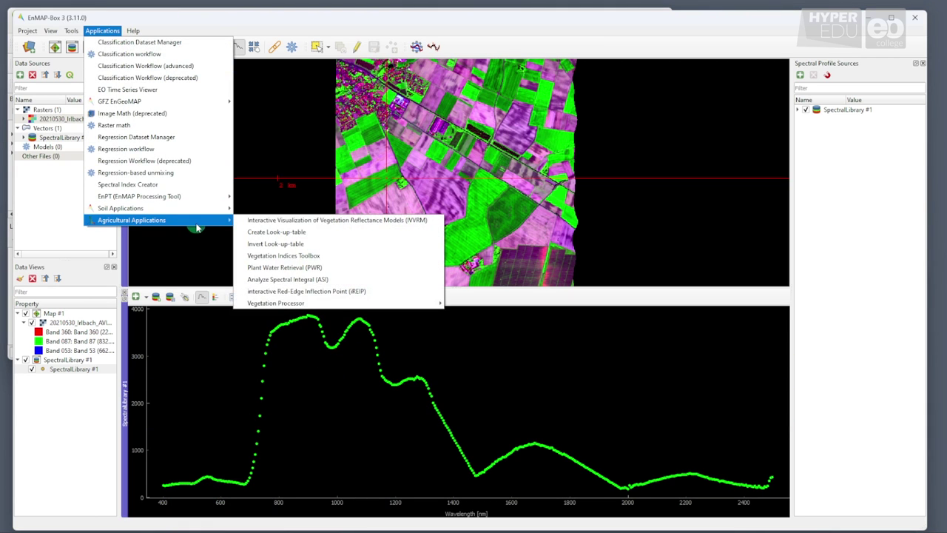
pyautogui.moveTo(283, 304)
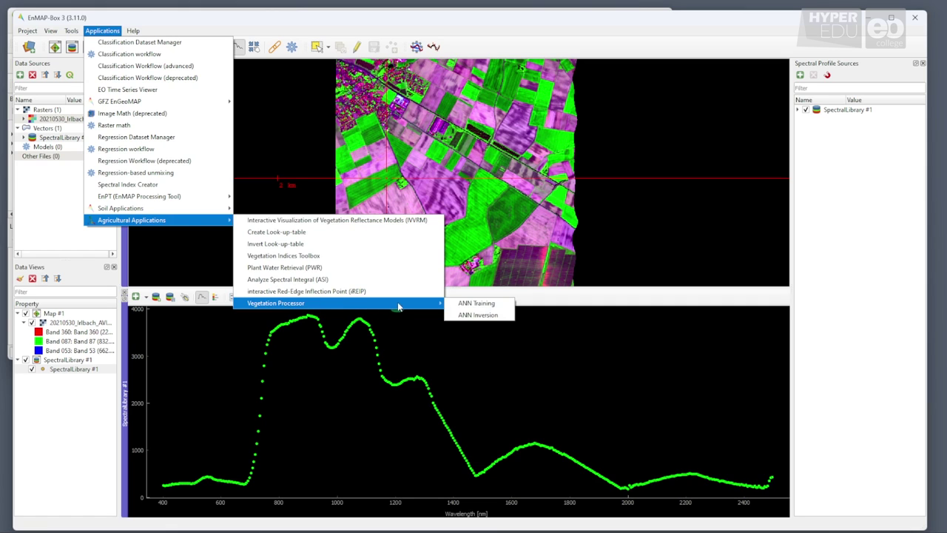
pyautogui.click(461, 304)
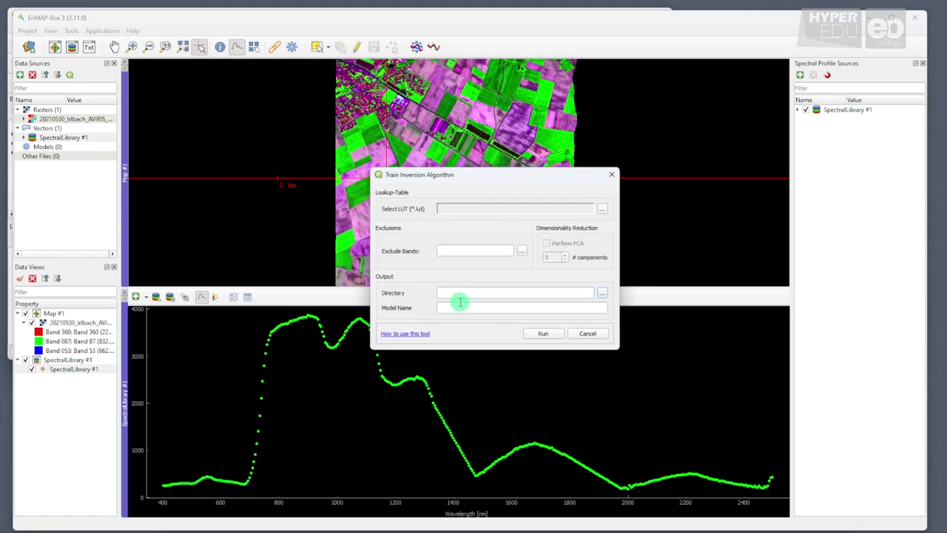
# Step: Load AgriMOOC_00meta.lut from 02_Training_Database_Example as the training LUT
pyautogui.click(605, 210)
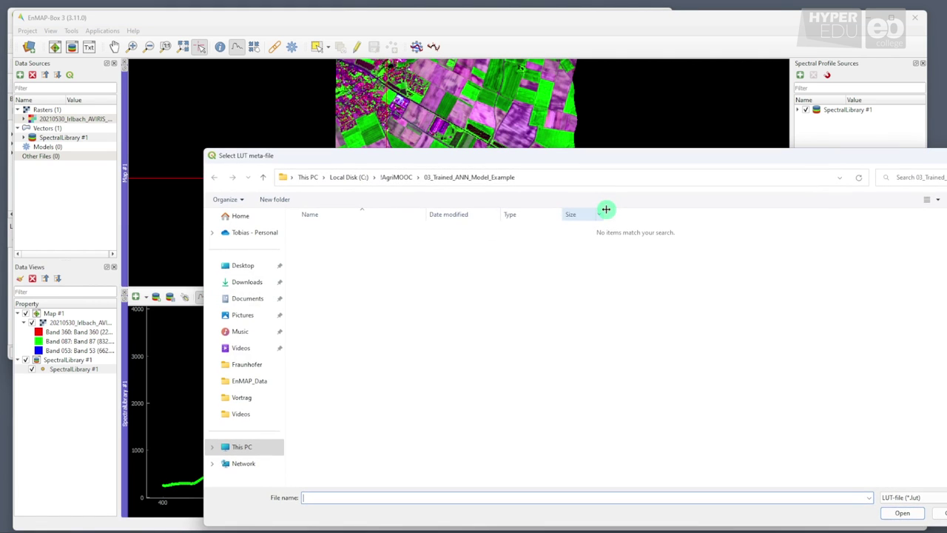
pyautogui.click(397, 177)
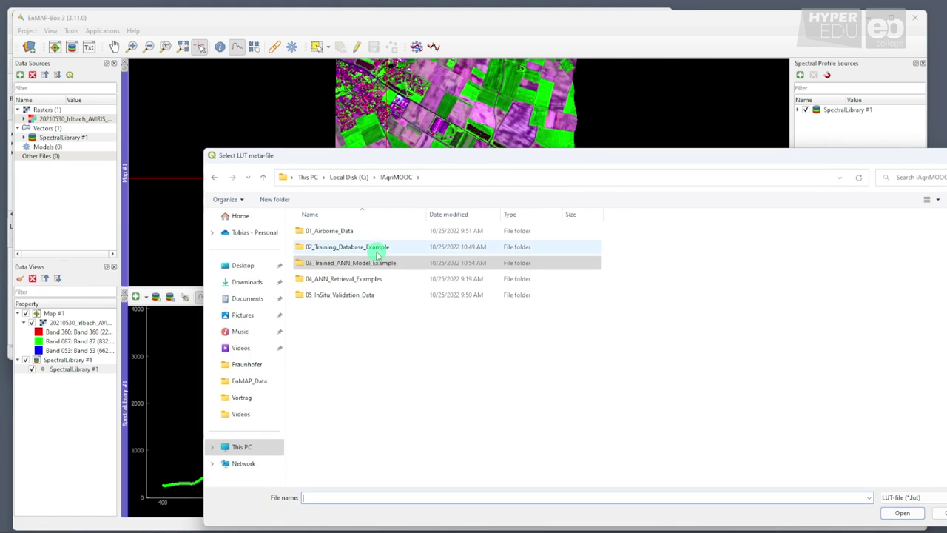
pyautogui.doubleClick(378, 253)
pyautogui.click(371, 236)
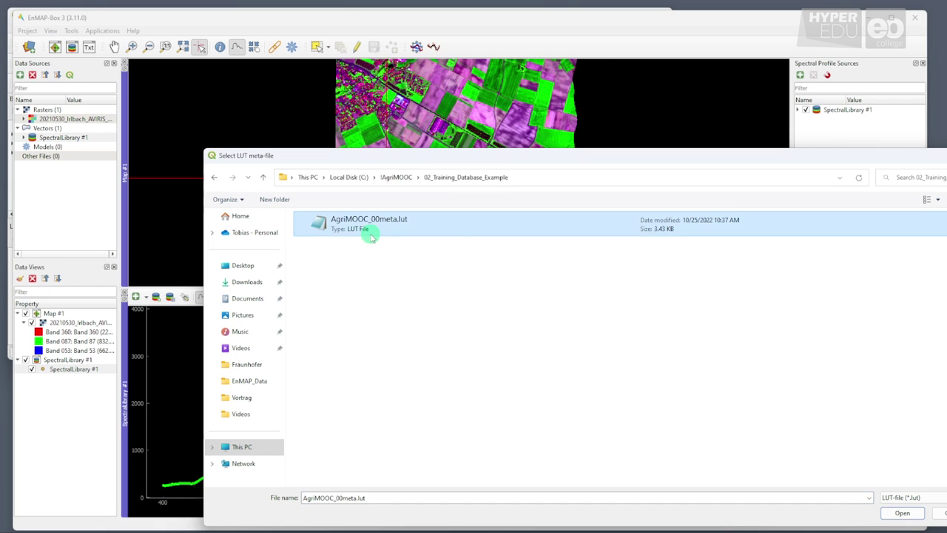
pyautogui.click(904, 514)
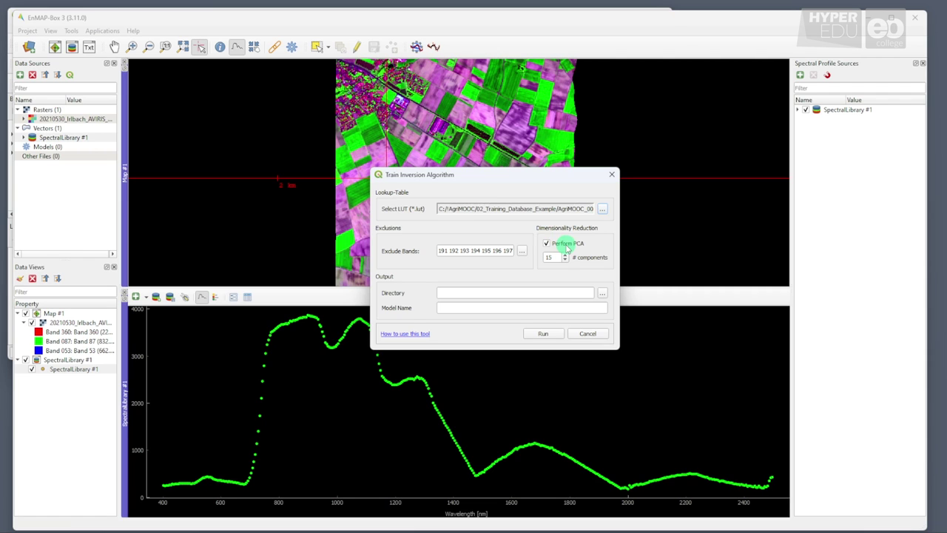
# Step: Set the output directory to 03_Trained_ANN_Model_Example and the model name to AgriMOOC
pyautogui.click(603, 296)
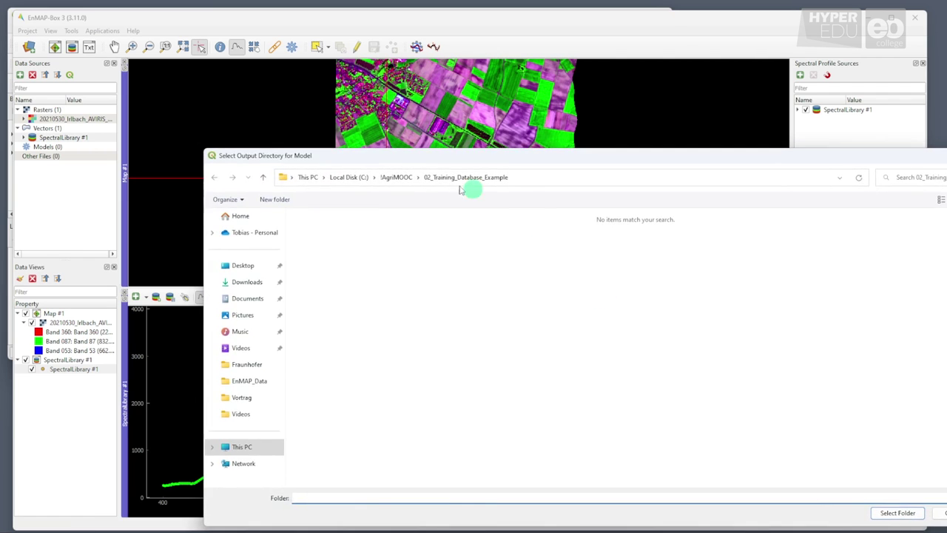
pyautogui.click(394, 177)
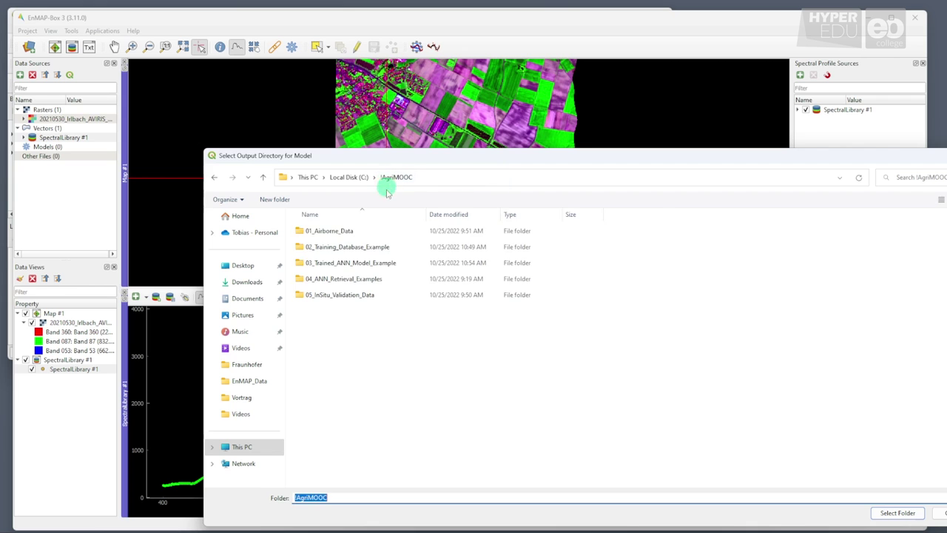
pyautogui.click(363, 264)
pyautogui.doubleClick(362, 265)
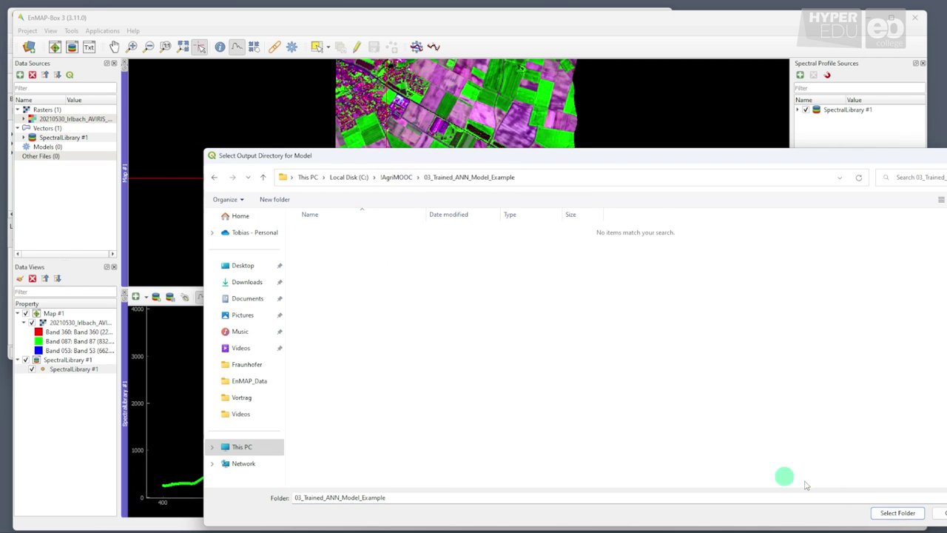
pyautogui.click(896, 513)
pyautogui.click(438, 308)
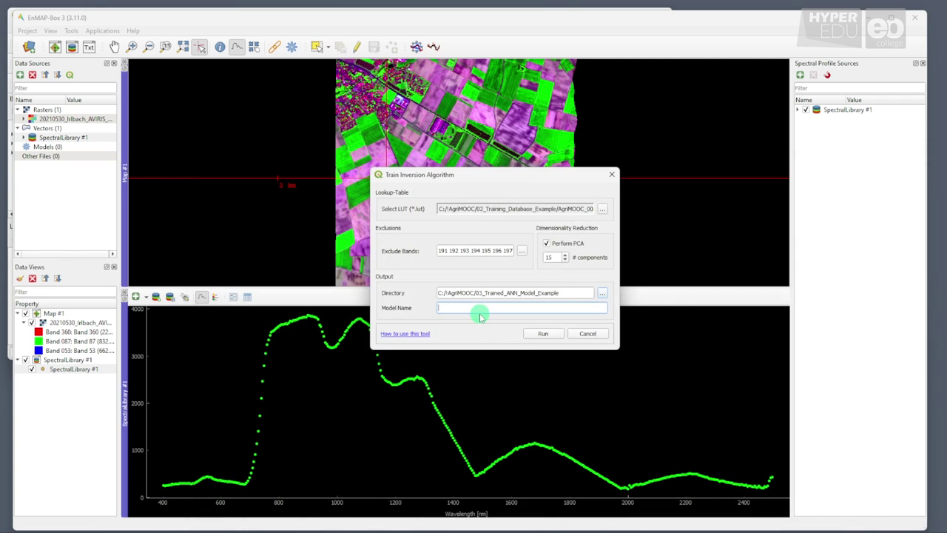
pyautogui.write('AgriMOOC')
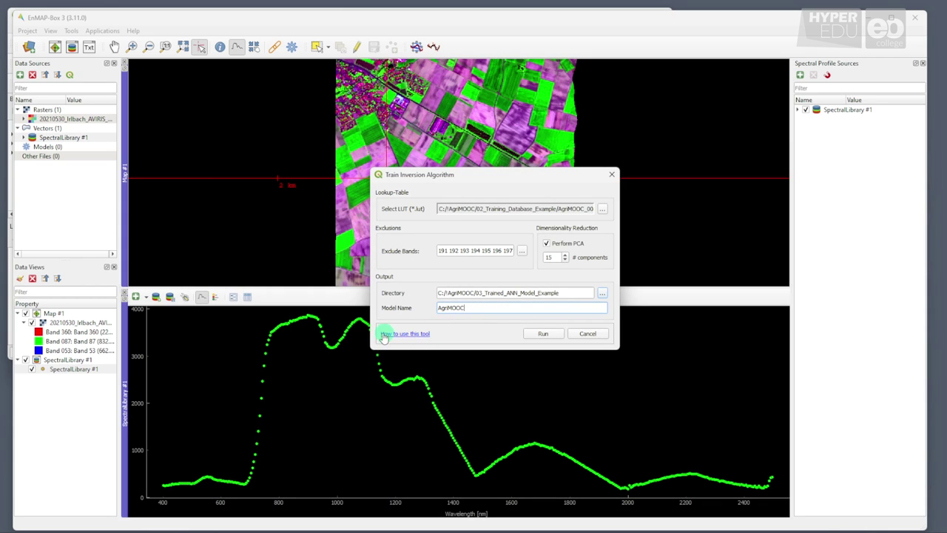
pyautogui.click(425, 337)
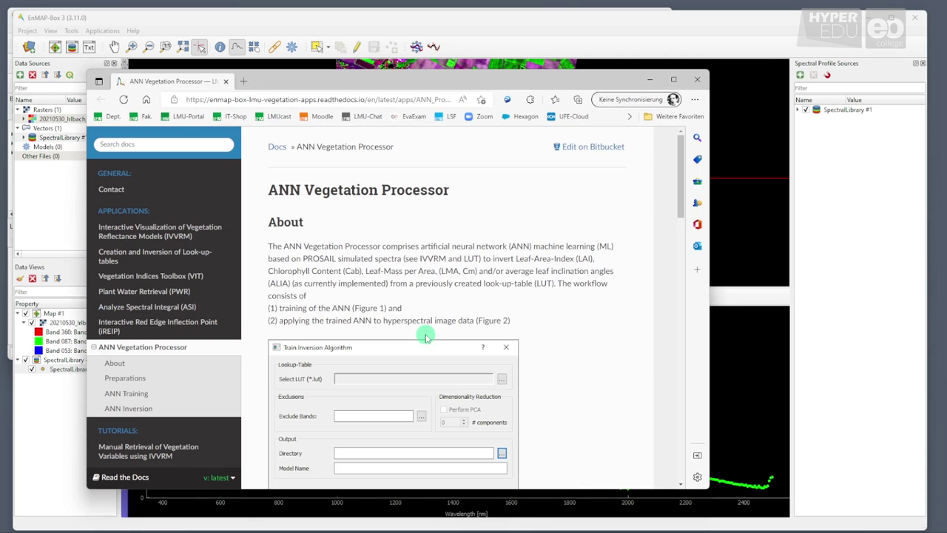
pyautogui.moveTo(681, 194); pyautogui.dragTo(669, 366)
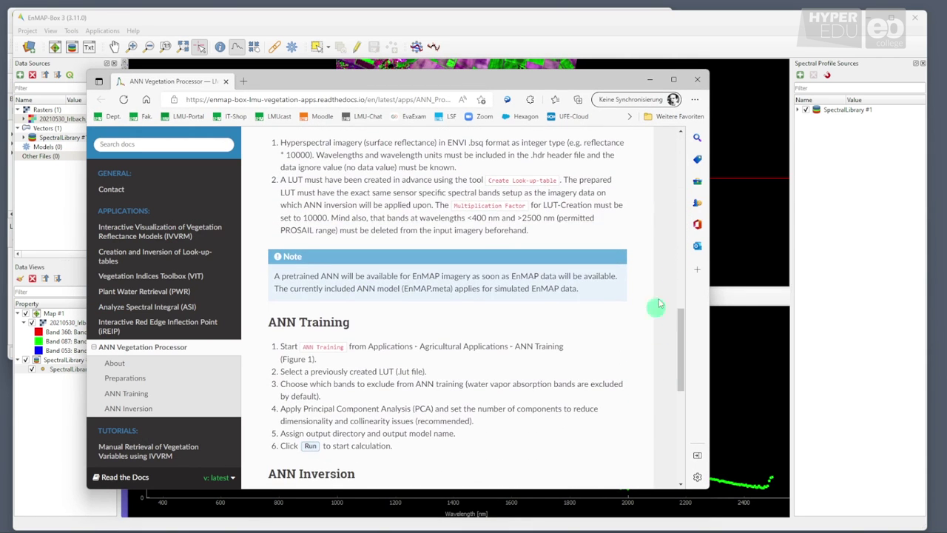
pyautogui.click(697, 80)
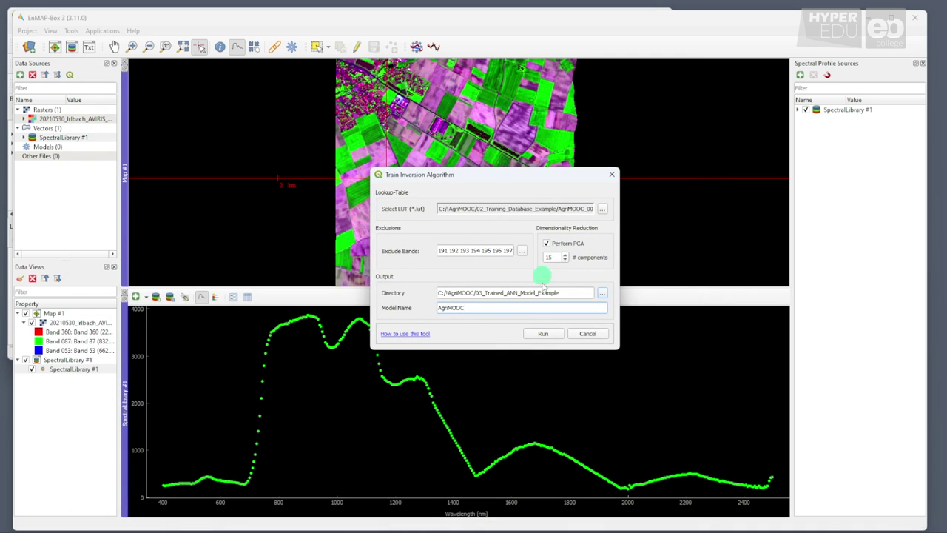
# Step: Train the AgriMOOC ANN model and acknowledge the Finish message
pyautogui.click(542, 334)
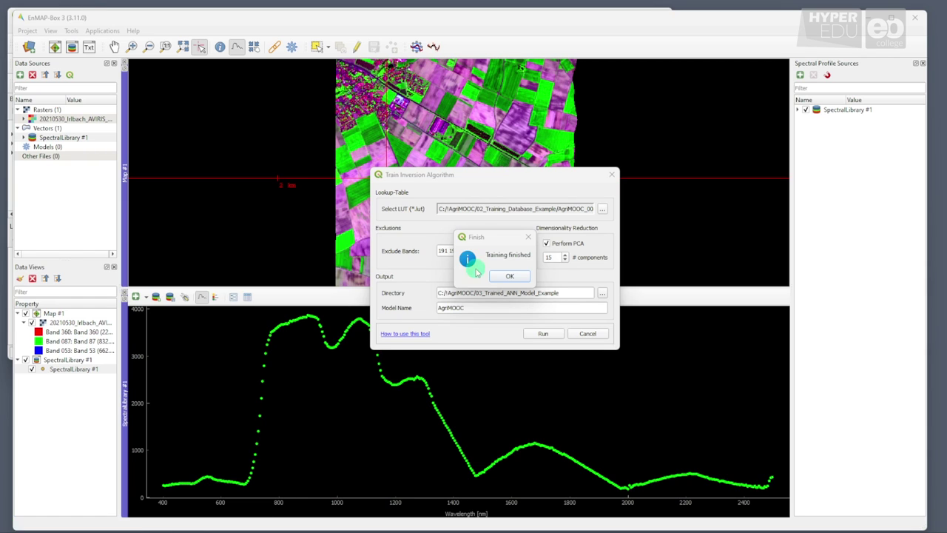
pyautogui.click(509, 276)
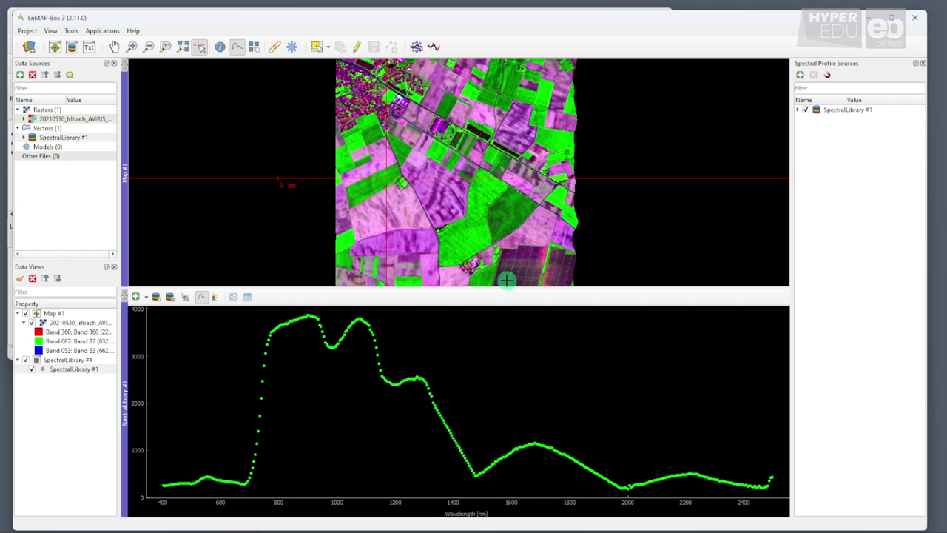
# Step: Launch Agricultural Applications > Vegetation Processor > ANN Inversion
pyautogui.scroll(2, 507, 280)
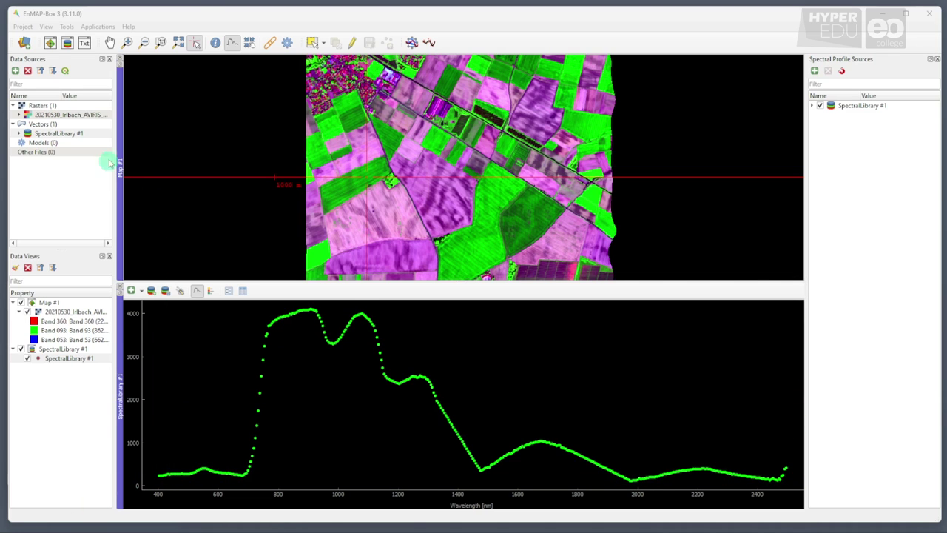
pyautogui.click(99, 26)
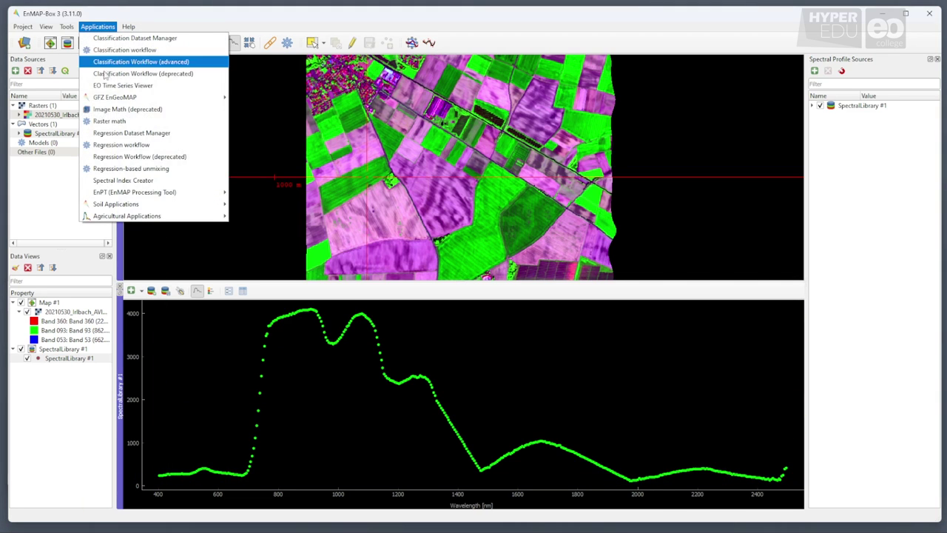
pyautogui.moveTo(129, 217)
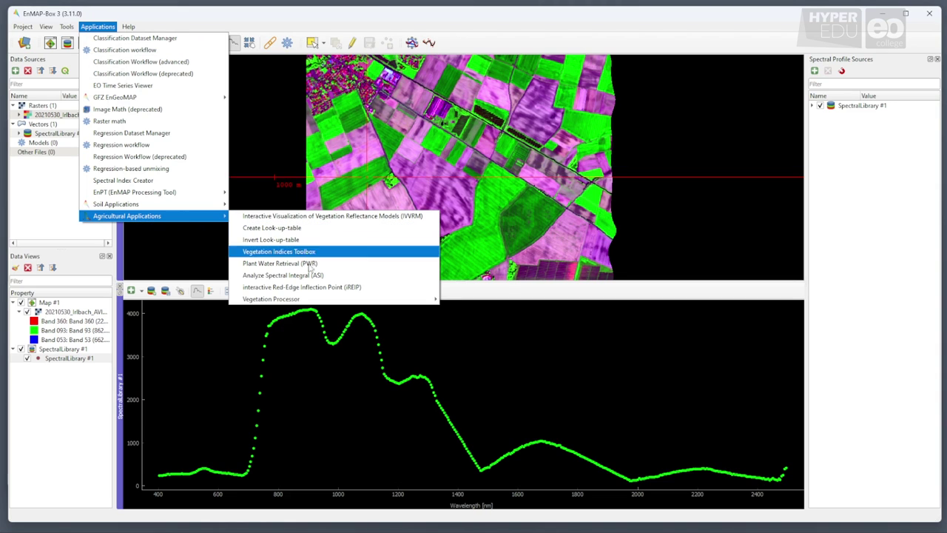
pyautogui.moveTo(322, 300)
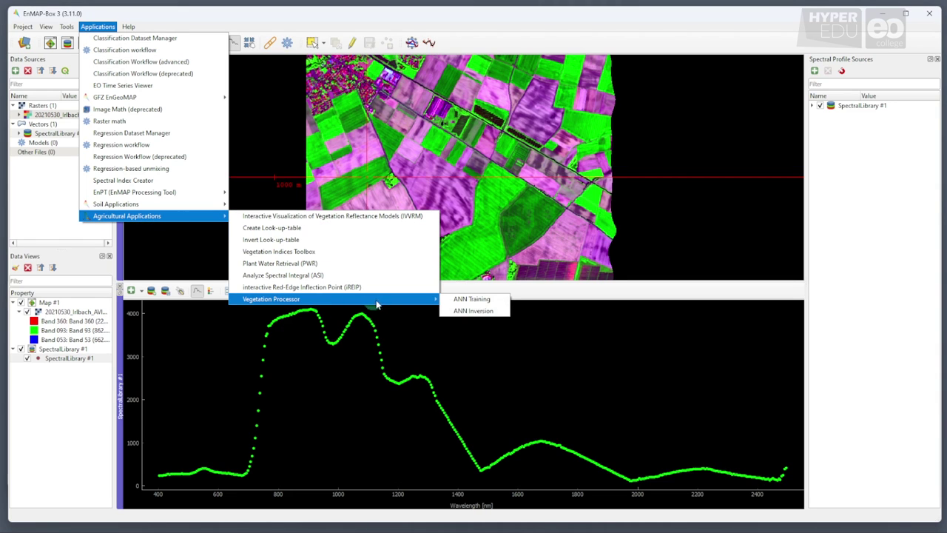
pyautogui.click(470, 312)
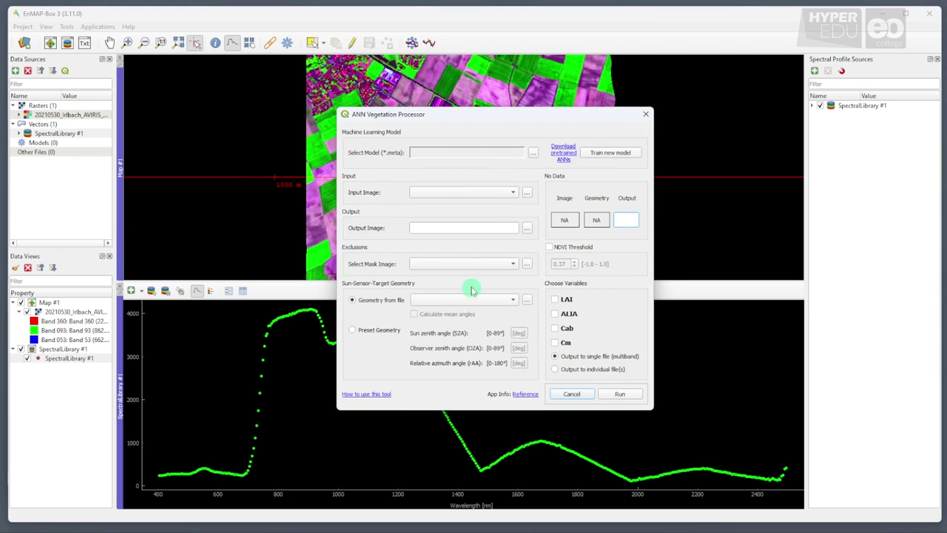
# Step: Load AgriMOOC.meta from 03_Trained_ANN_Model_Example as the inversion model
pyautogui.click(533, 152)
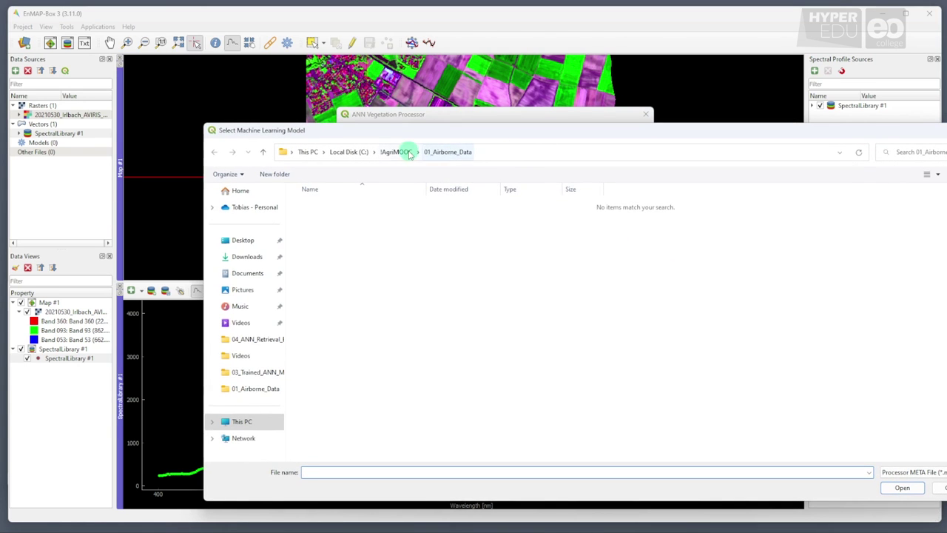
pyautogui.click(397, 151)
pyautogui.doubleClick(354, 243)
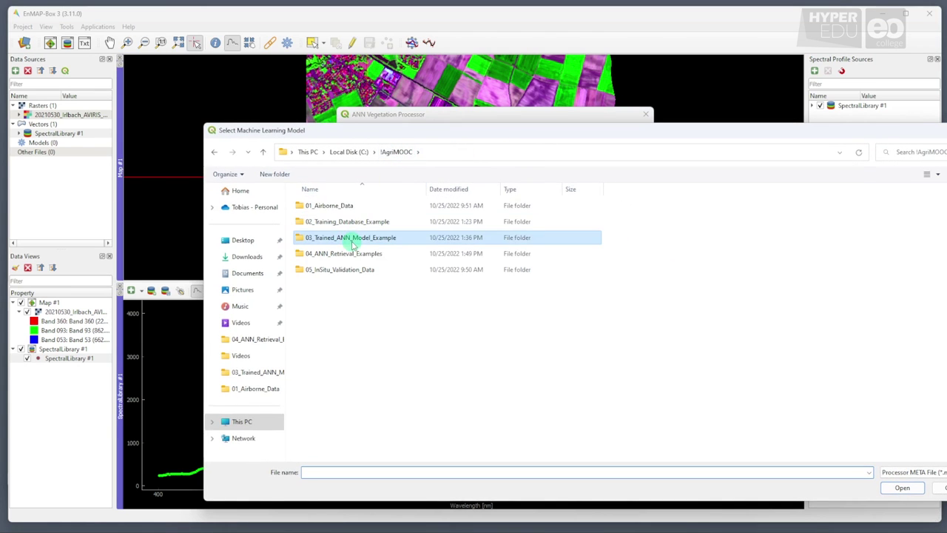
pyautogui.click(339, 207)
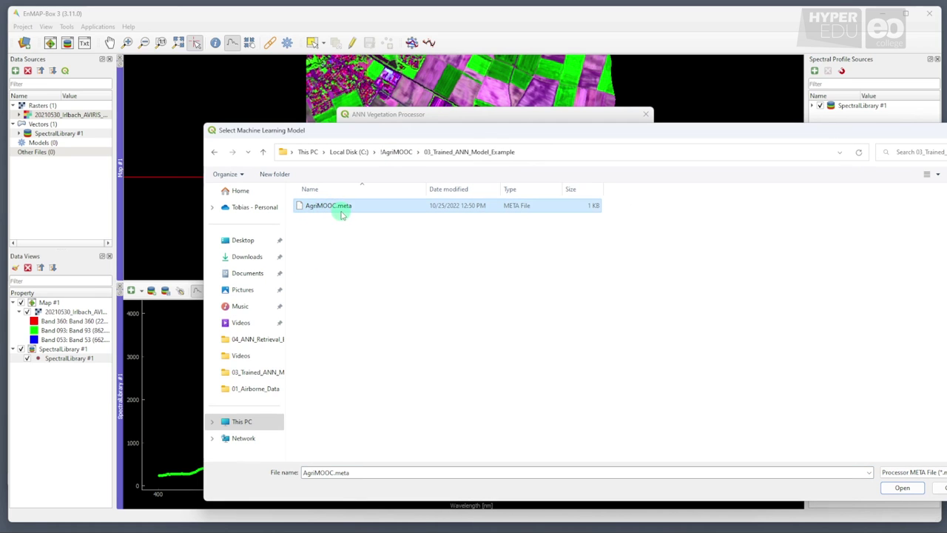
pyautogui.click(902, 488)
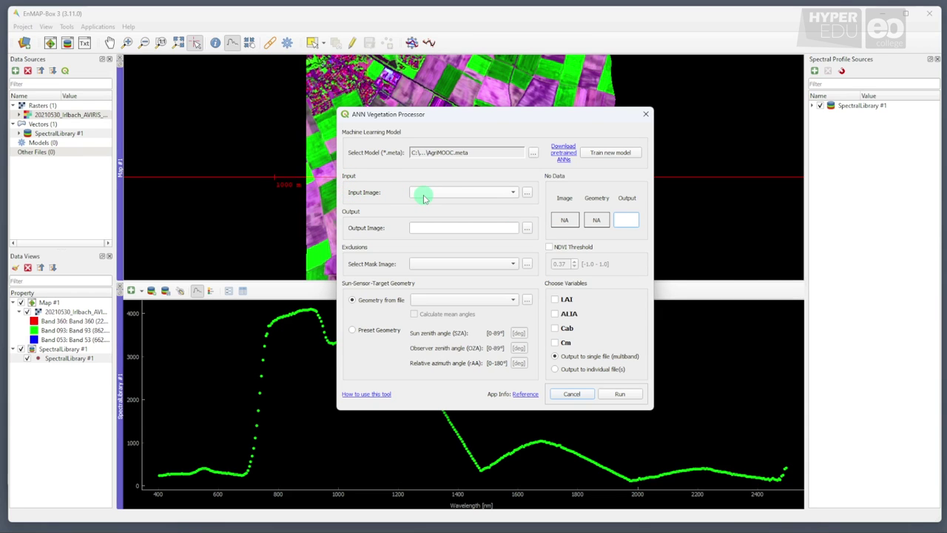
# Step: Use 20210530_Irlbach_AVIRIS_NG.bsq as input and save output as AgriMOOC.bsq in 04_ANN_Retrieval_Examples
pyautogui.click(425, 195)
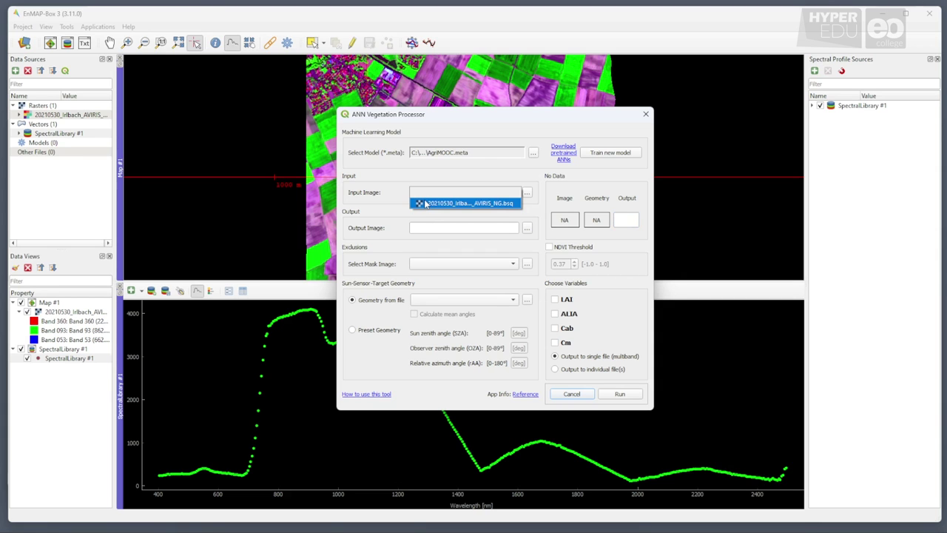
pyautogui.click(426, 203)
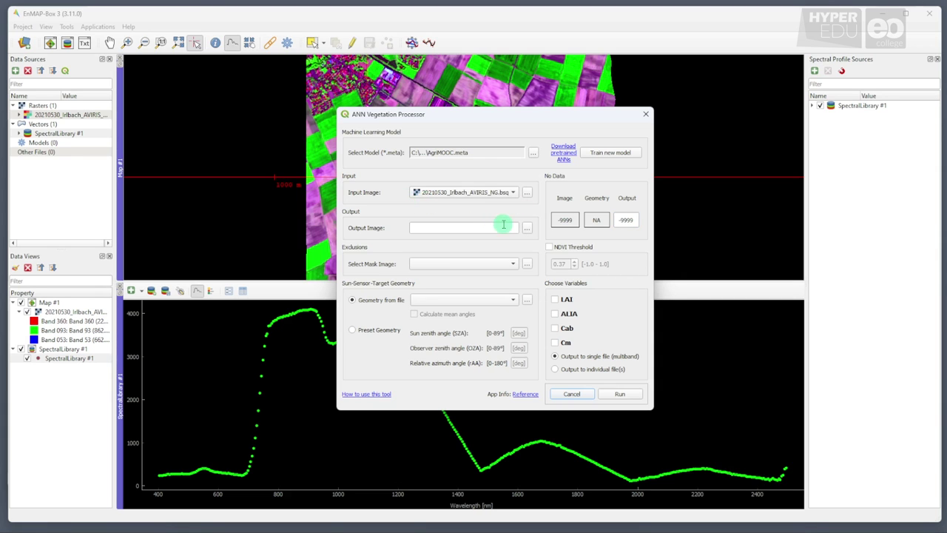
pyautogui.click(529, 229)
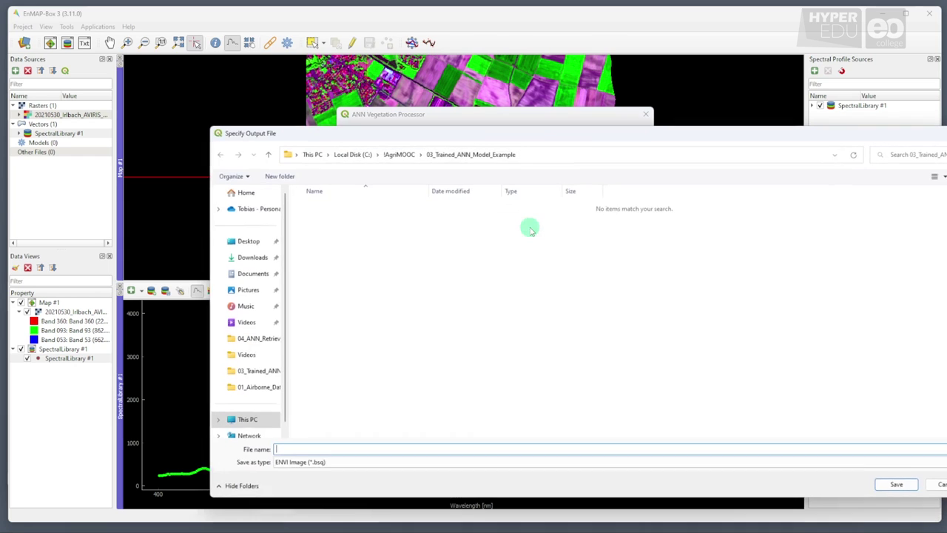
pyautogui.click(388, 153)
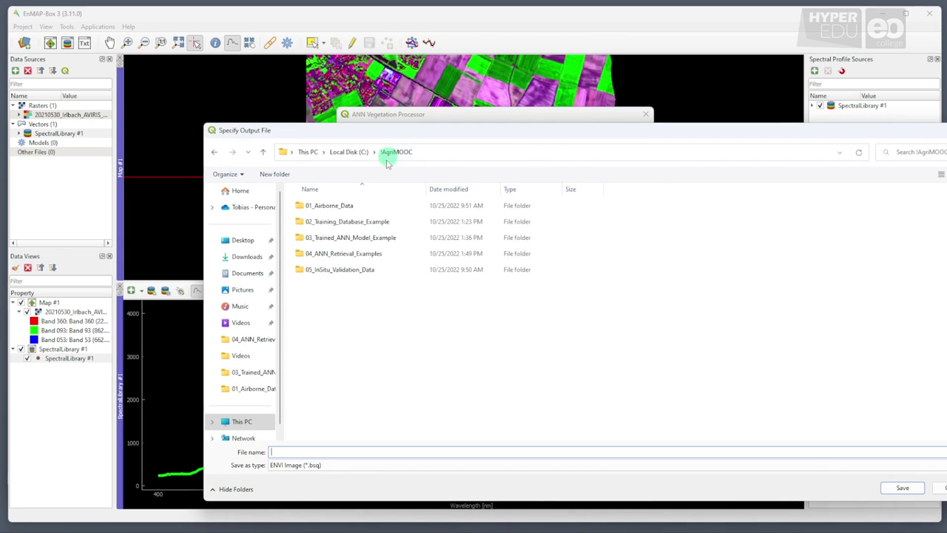
pyautogui.doubleClick(352, 254)
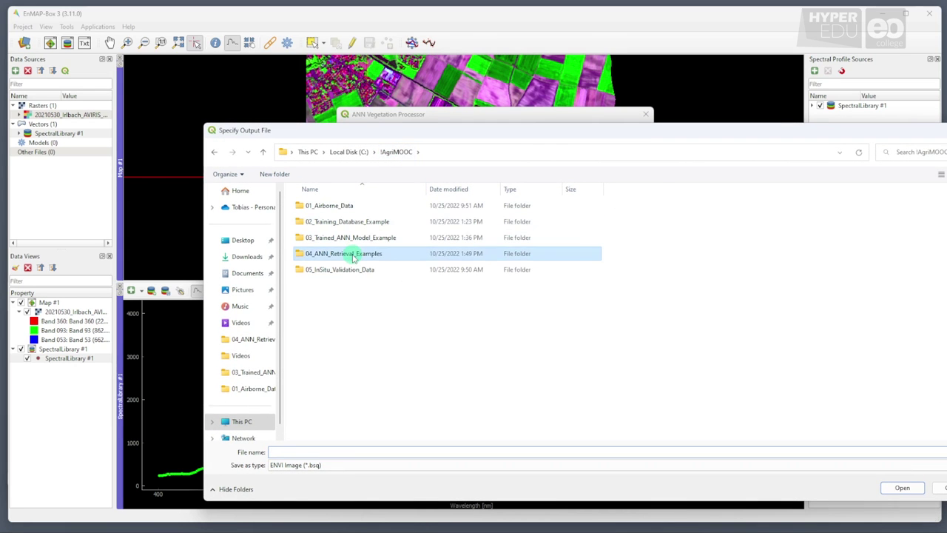
pyautogui.click(300, 451)
pyautogui.write('AgriMOOC')
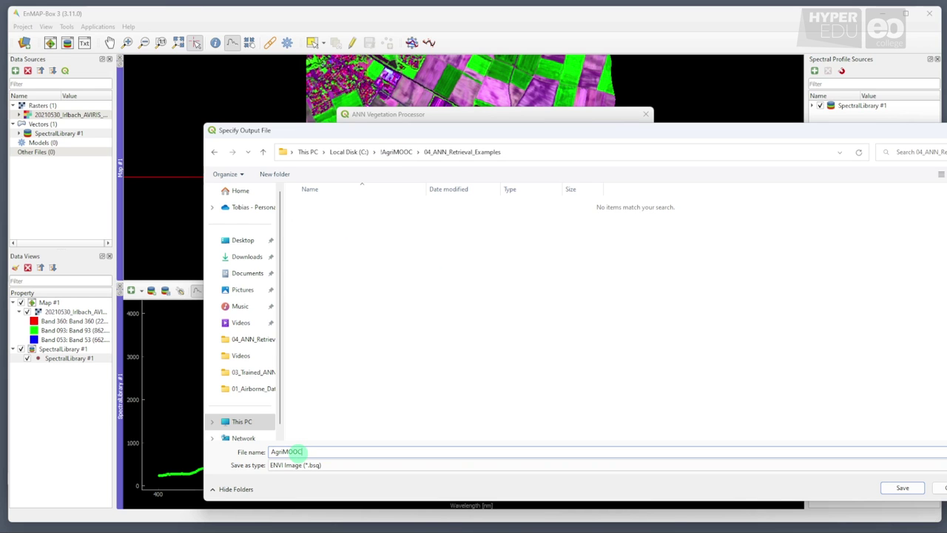
pyautogui.click(903, 488)
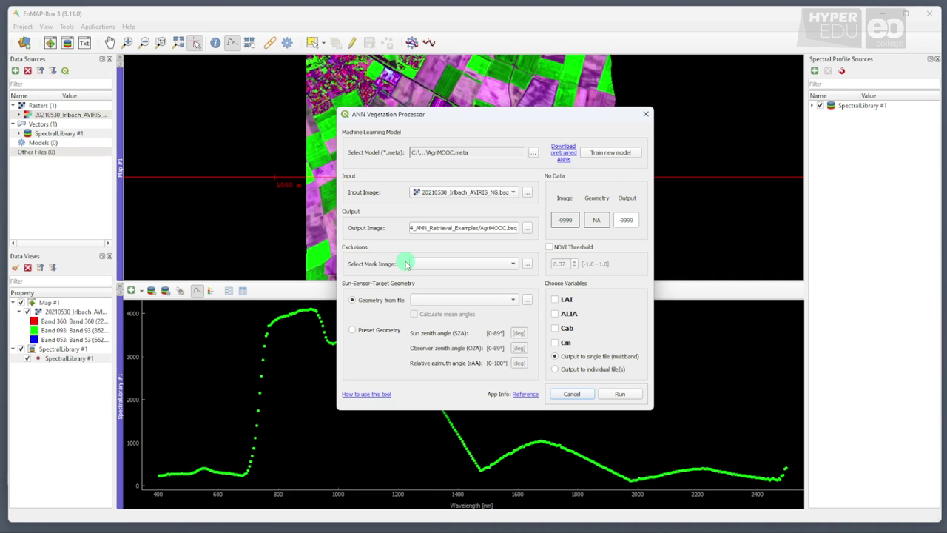
# Step: Enable the NDVI threshold and set it to 0.00
pyautogui.click(549, 247)
pyautogui.click(560, 263)
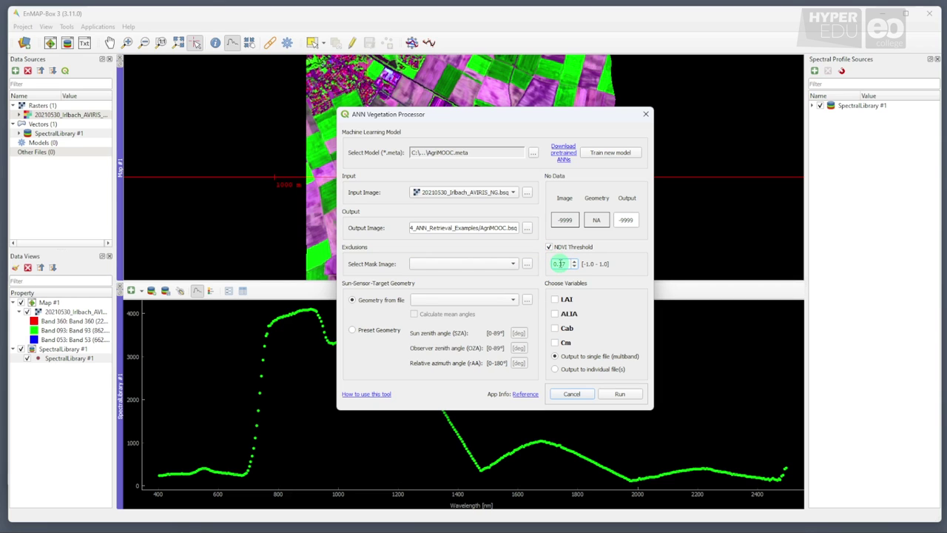
pyautogui.press('Delete')
pyautogui.press('Delete')
pyautogui.write('00')
pyautogui.doubleClick(561, 264)
# Step: Use preset geometry with SZA 30, OZA 0 and rAA 0
pyautogui.click(380, 332)
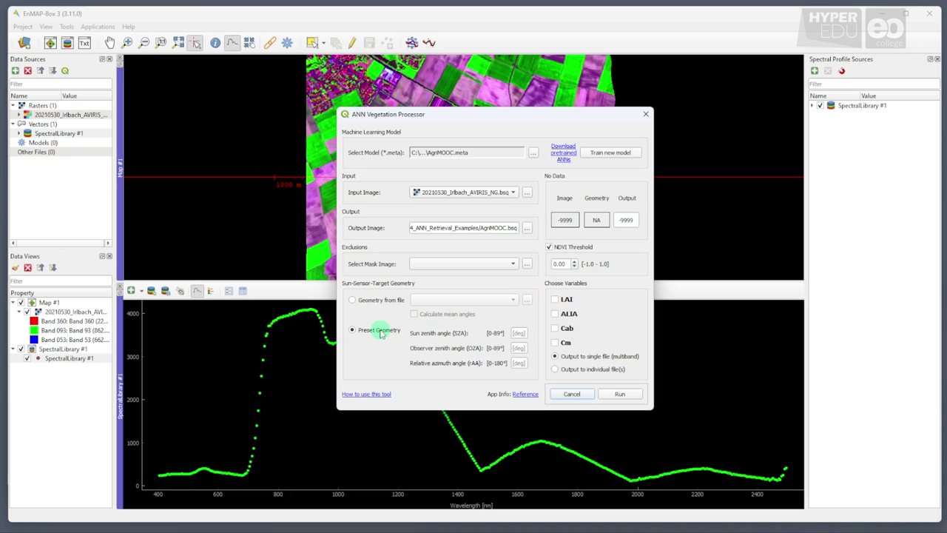
pyautogui.click(518, 334)
pyautogui.write('30')
pyautogui.click(518, 348)
pyautogui.write('0')
pyautogui.click(527, 362)
pyautogui.write('0')
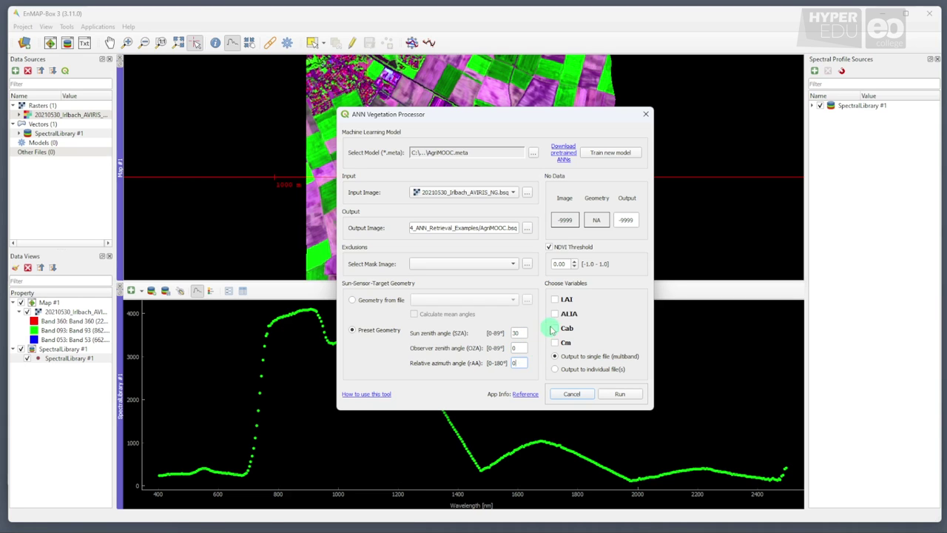
# Step: Select LAI, ALIA, Cab and Cm as retrieval parameters
pyautogui.click(555, 299)
pyautogui.click(557, 314)
pyautogui.click(556, 328)
pyautogui.click(556, 343)
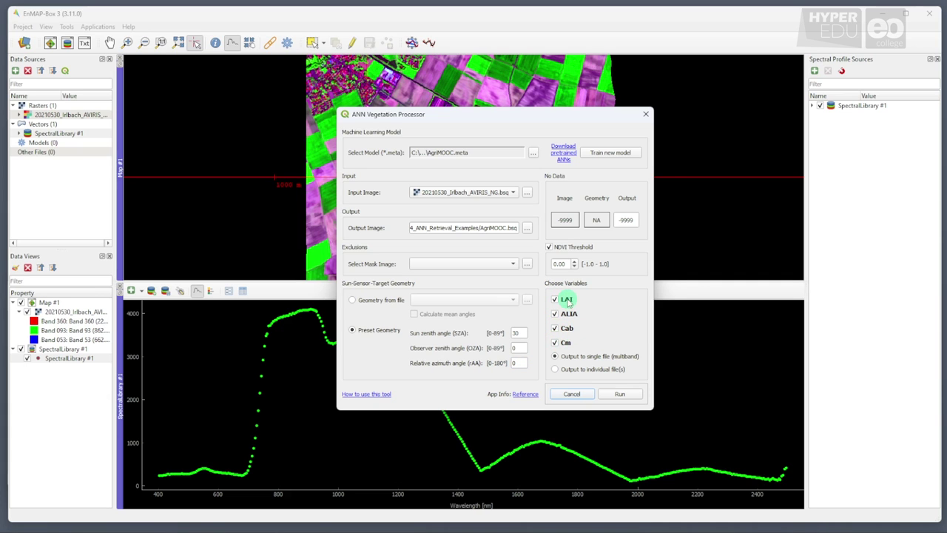
# Step: Read the tool's 'How to use this tool' documentation, then close it
pyautogui.click(362, 395)
pyautogui.moveTo(683, 159); pyautogui.dragTo(673, 296)
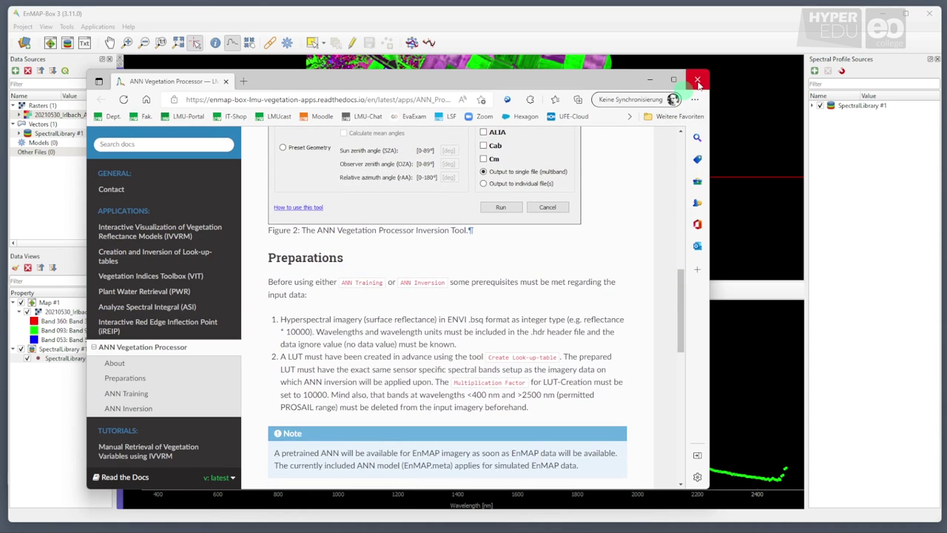
pyautogui.click(698, 79)
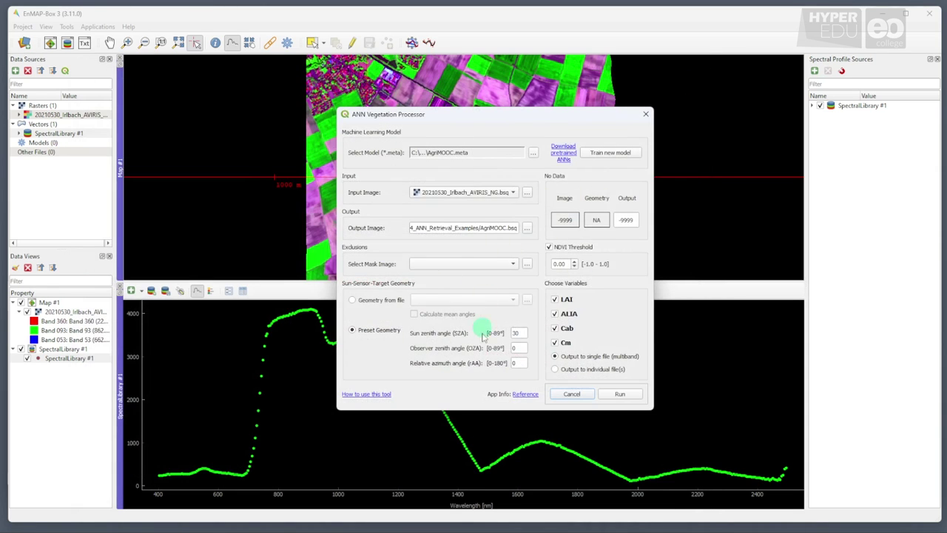
# Step: Run the ANN inversion and confirm the 'Automatic inversion finished' message
pyautogui.click(618, 394)
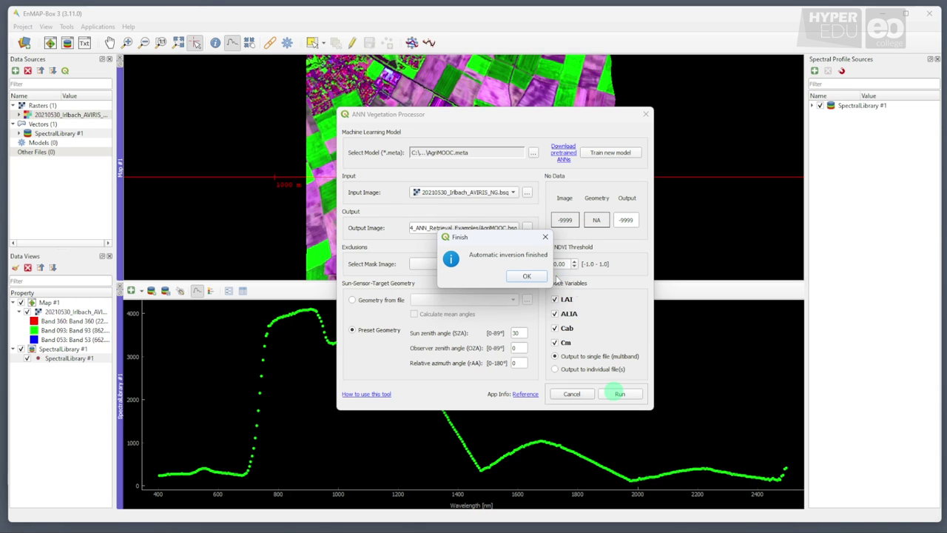
pyautogui.click(529, 275)
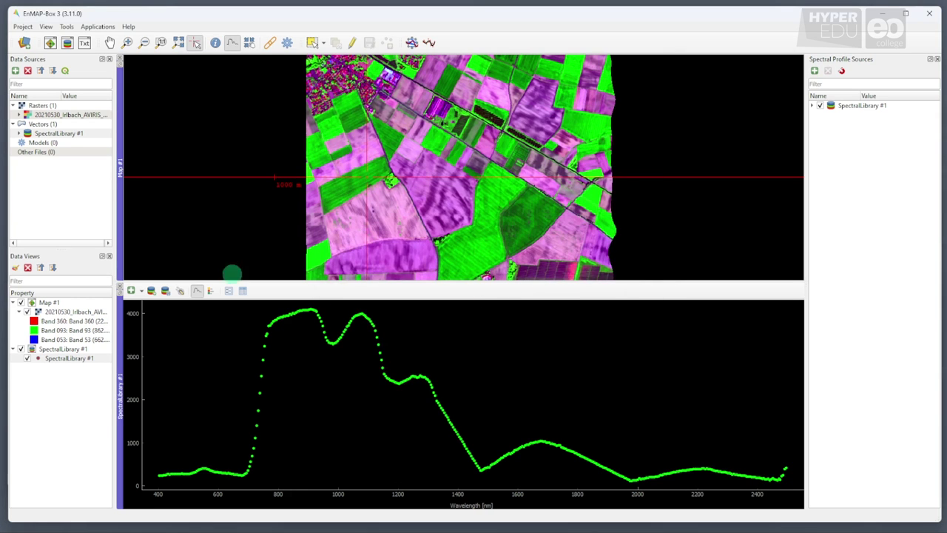
# Step: Remove the AVIRIS raster from Data Sources and close the spectral library view
pyautogui.rightClick(64, 117)
pyautogui.click(87, 121)
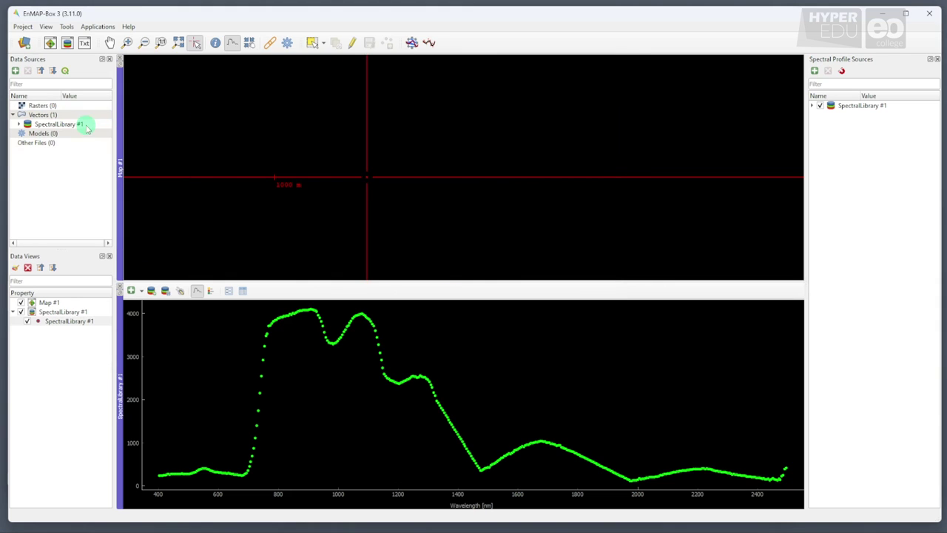
pyautogui.click(119, 289)
# Step: Add 04_ANN_Retrieval_Examples/AgriMOOC.bsq as a raster data source
pyautogui.click(15, 70)
pyautogui.click(208, 51)
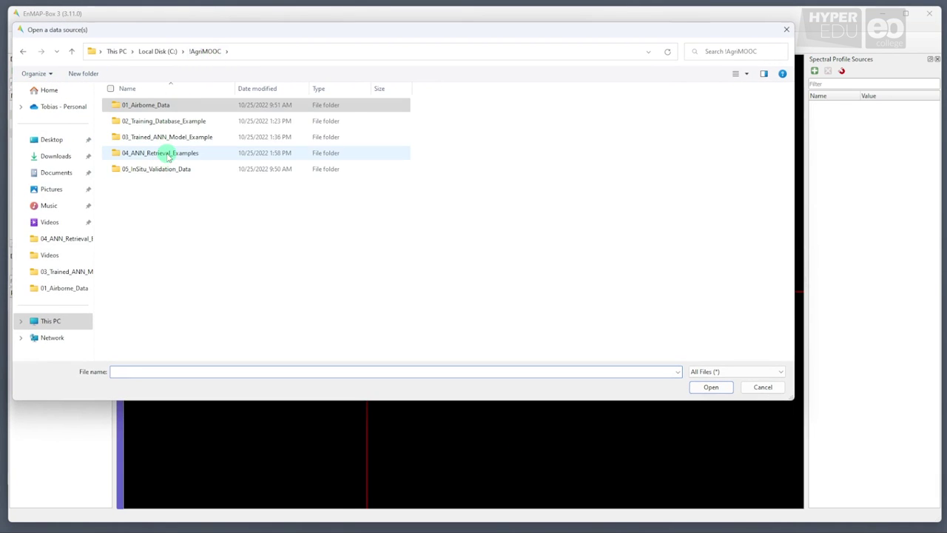
pyautogui.doubleClick(158, 154)
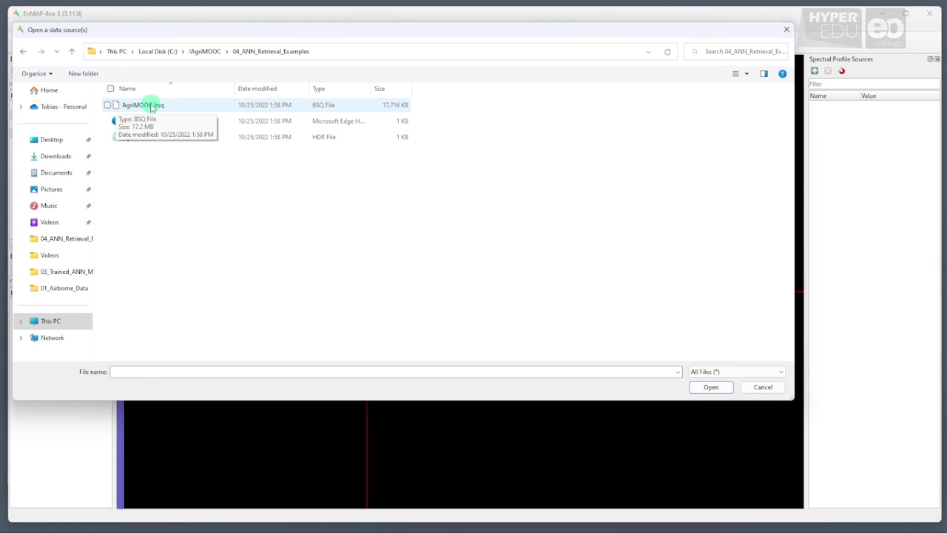
pyautogui.click(144, 105)
pyautogui.click(712, 387)
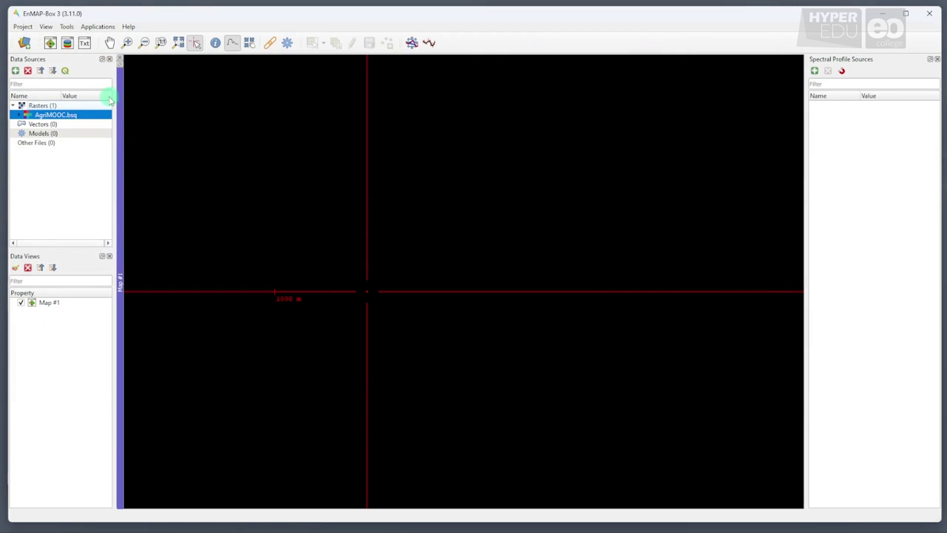
# Step: Expand AgriMOOC.bsq's bands and show it in Map #1 as an LAI/LIDF/cab RGB
pyautogui.click(19, 114)
pyautogui.click(25, 153)
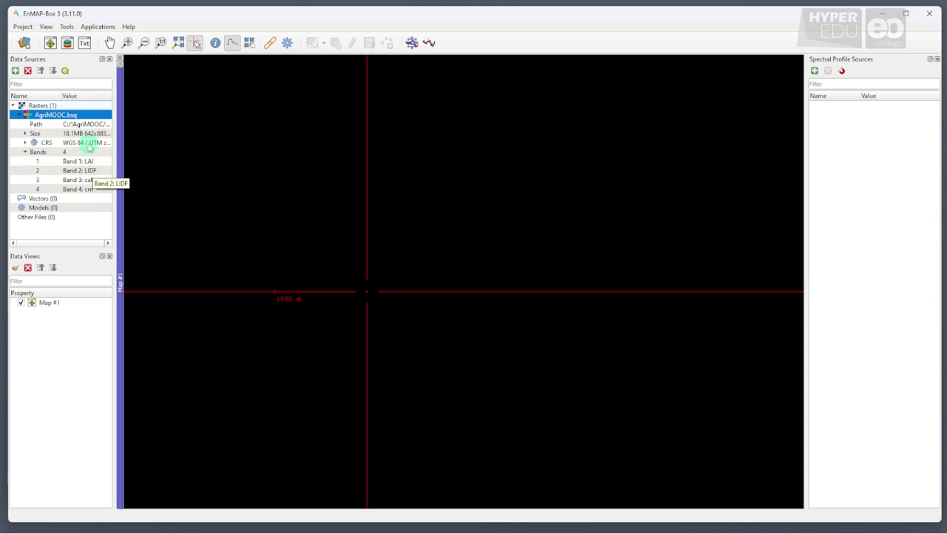
pyautogui.rightClick(65, 117)
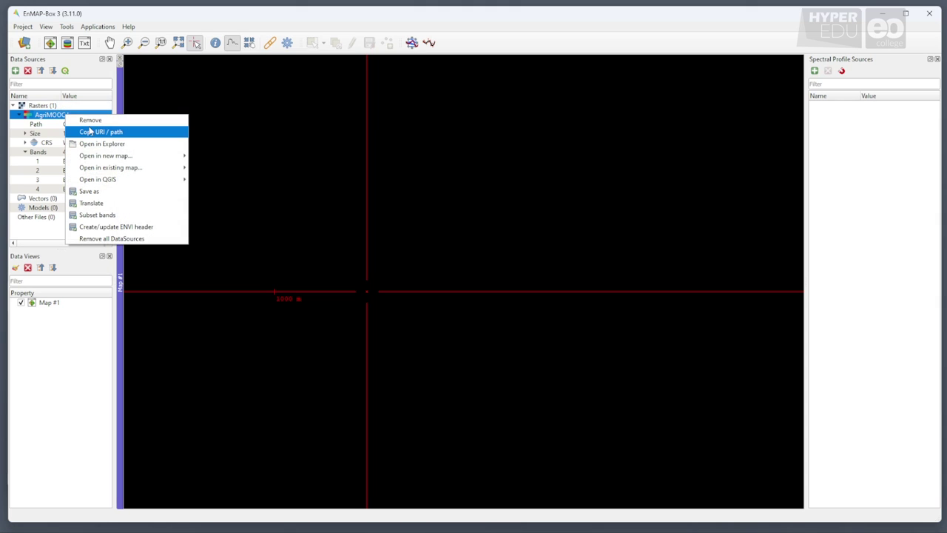
pyautogui.moveTo(155, 169)
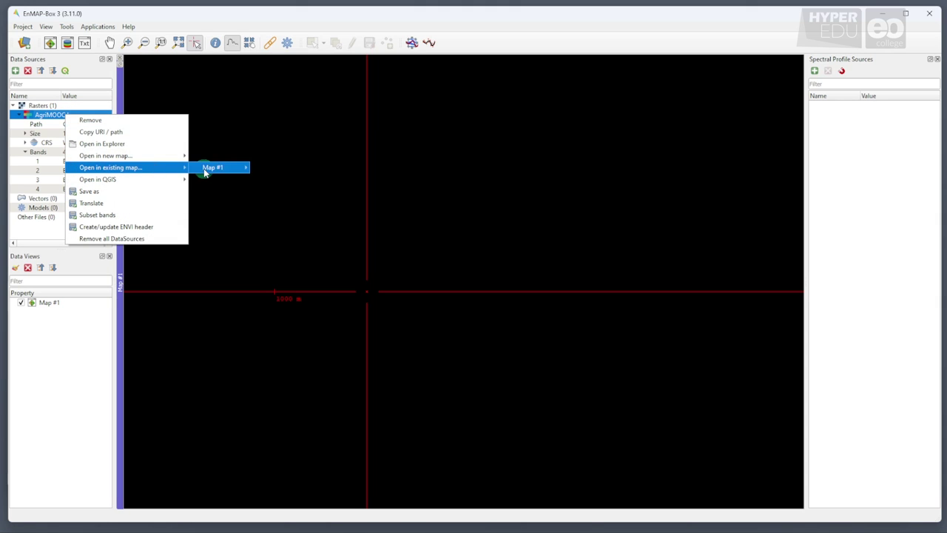
pyautogui.moveTo(204, 168)
pyautogui.click(277, 168)
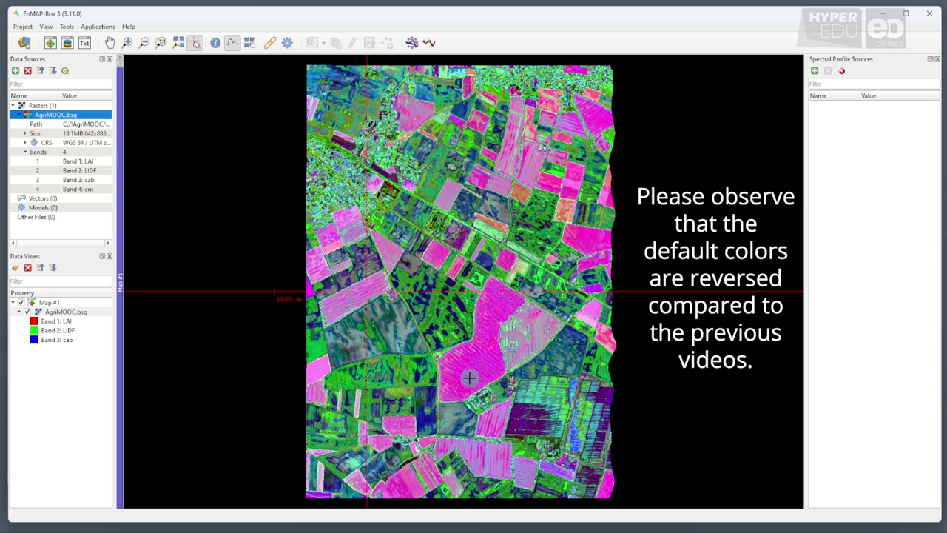
pyautogui.click(126, 42)
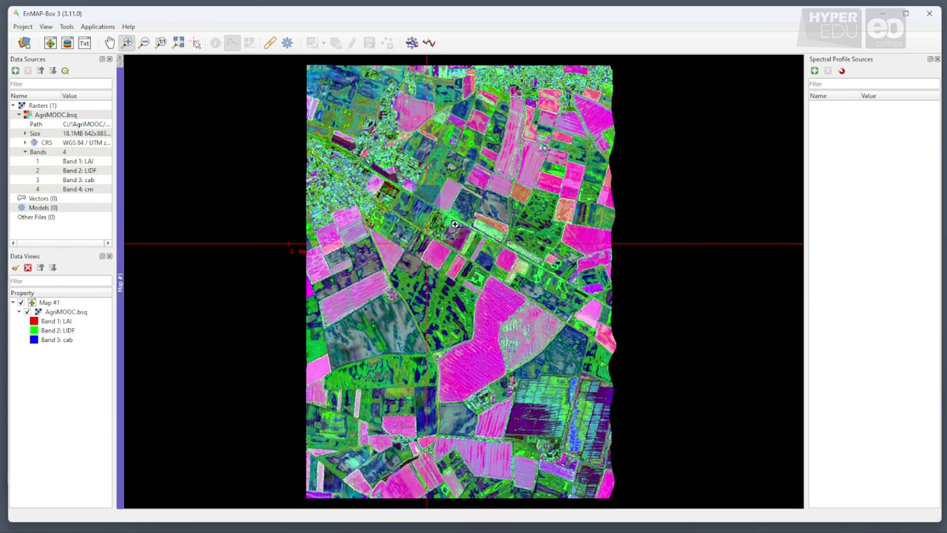
pyautogui.click(562, 337)
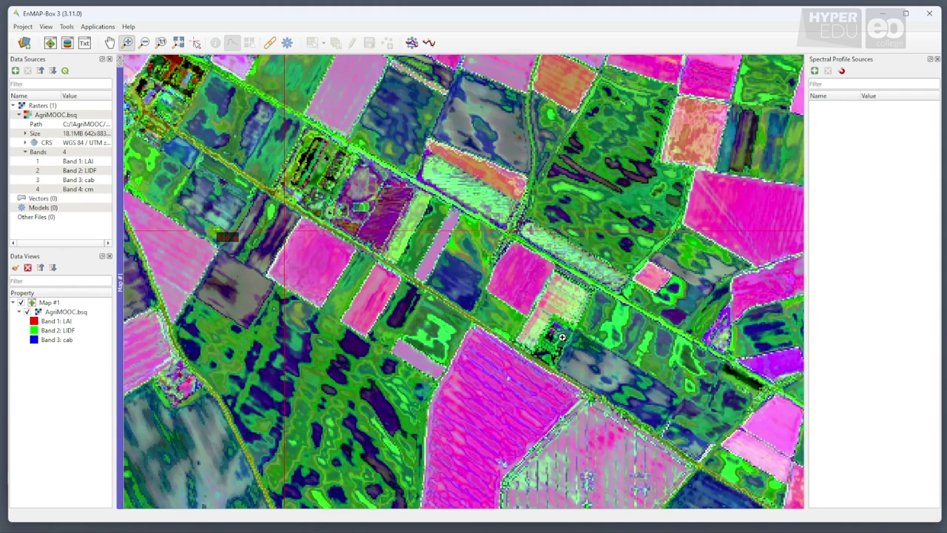
pyautogui.click(161, 43)
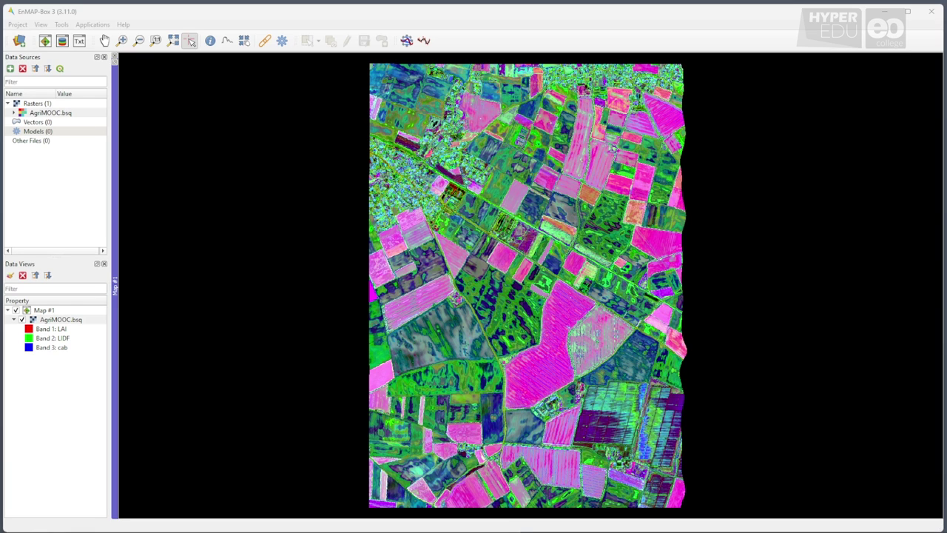
# Step: Load 20210530_Irlbach_InSitu_UTM.shp from !AgriMOOC/05_InSitu_Validation_Data as a vector source
pyautogui.hotkey('alt', 'Tab')
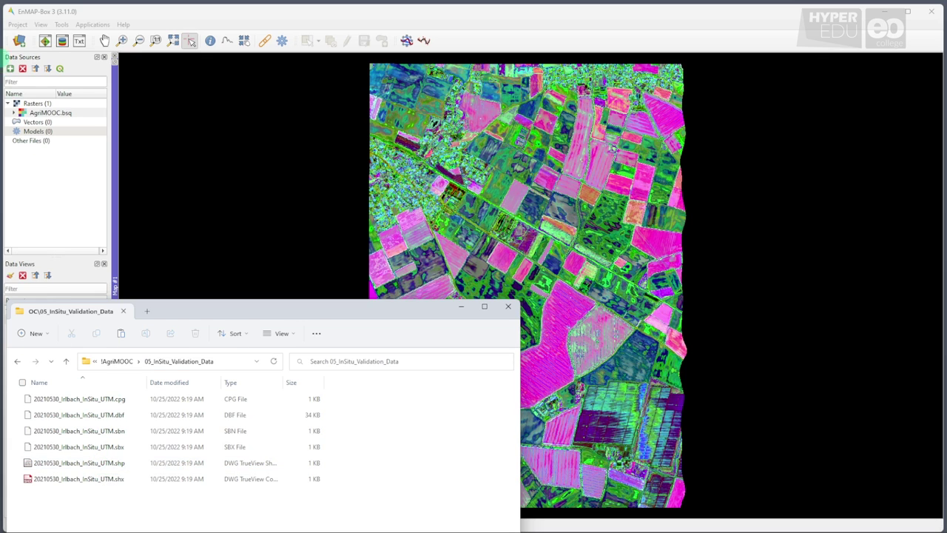
pyautogui.click(10, 68)
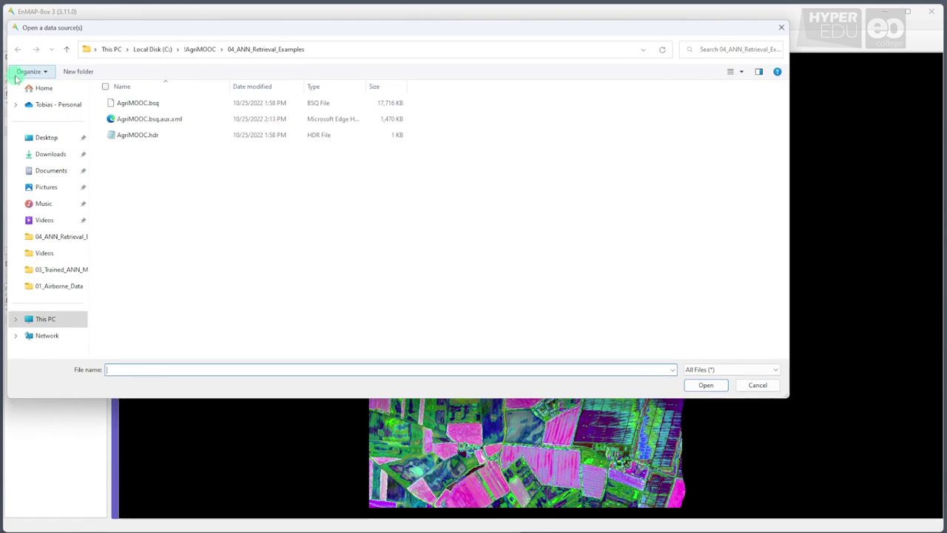
pyautogui.click(197, 52)
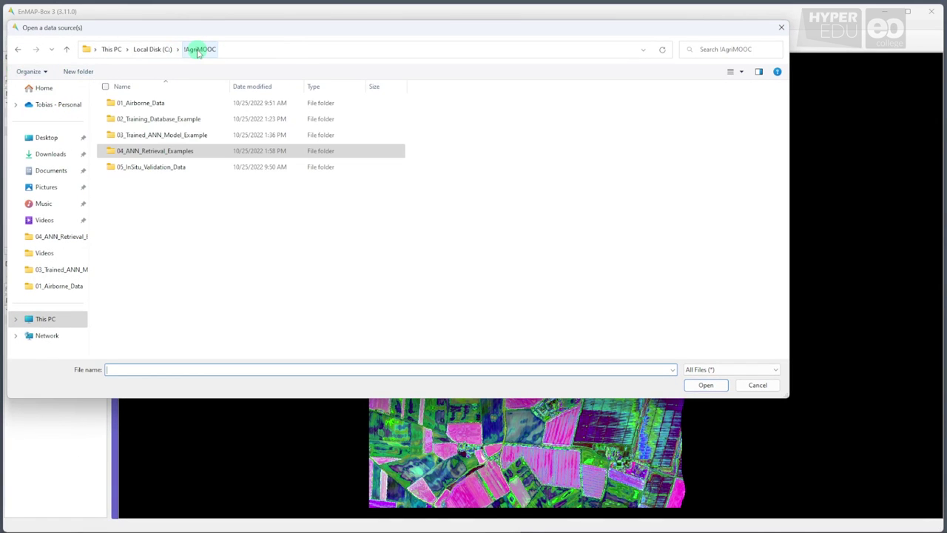
pyautogui.doubleClick(158, 167)
pyautogui.click(158, 169)
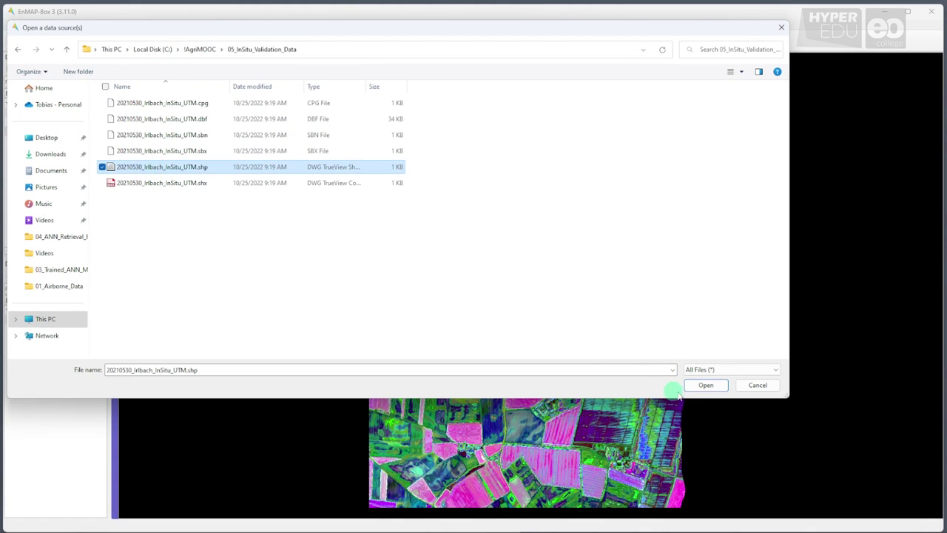
pyautogui.click(705, 385)
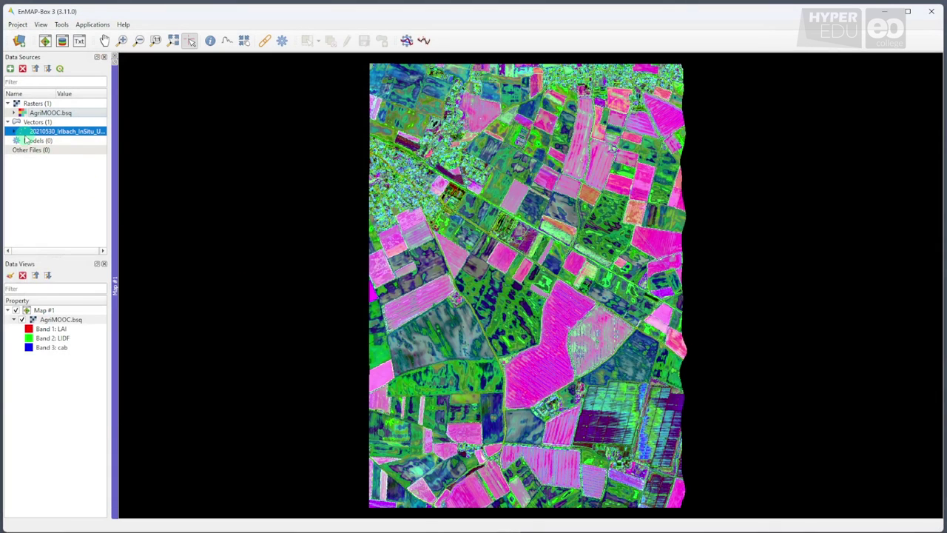
# Step: Open the 20210530_Irlbach_InSitu_UTM points in existing Map #1 over AgriMOOC.bsq
pyautogui.rightClick(16, 133)
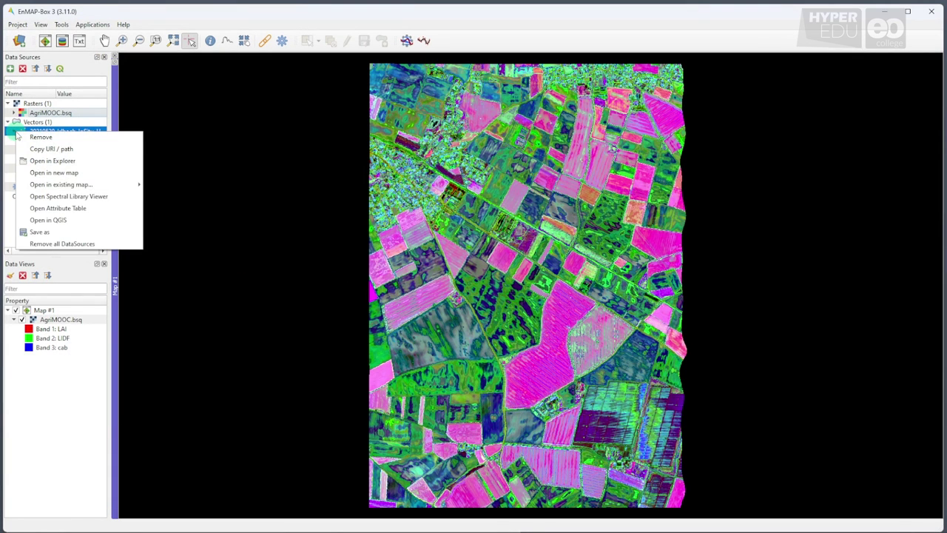
pyautogui.moveTo(105, 185)
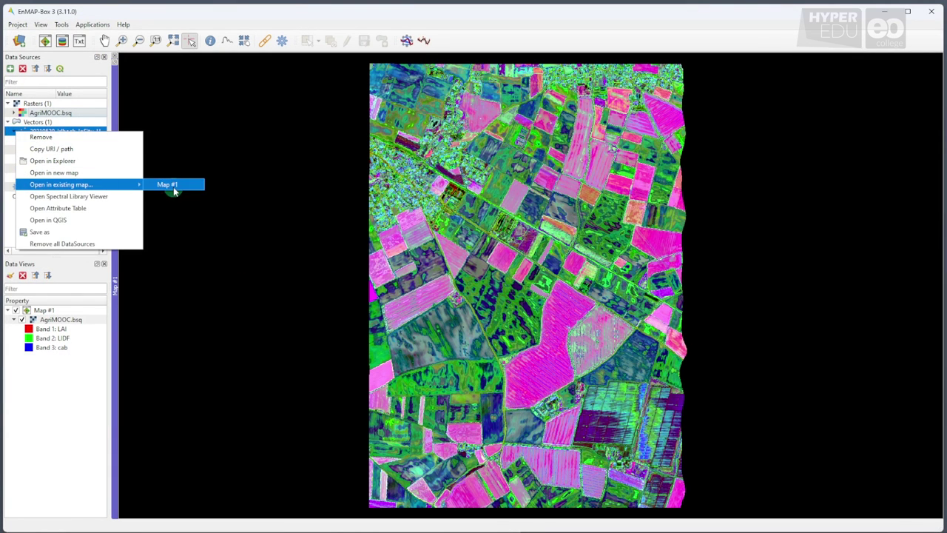
pyautogui.click(173, 187)
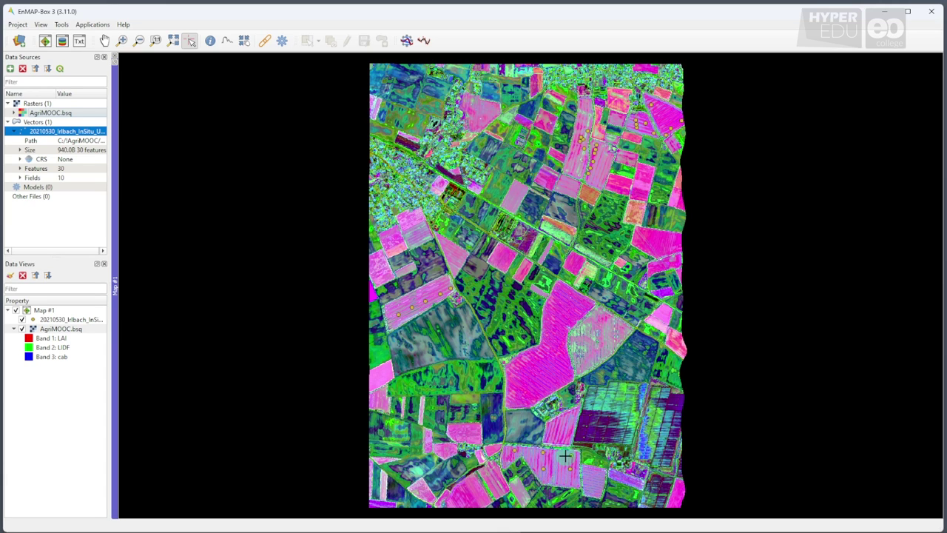
# Step: Zoom in on the upper-right pink field with the Zoom In tool
pyautogui.click(122, 40)
pyautogui.moveTo(571, 120); pyautogui.dragTo(605, 176)
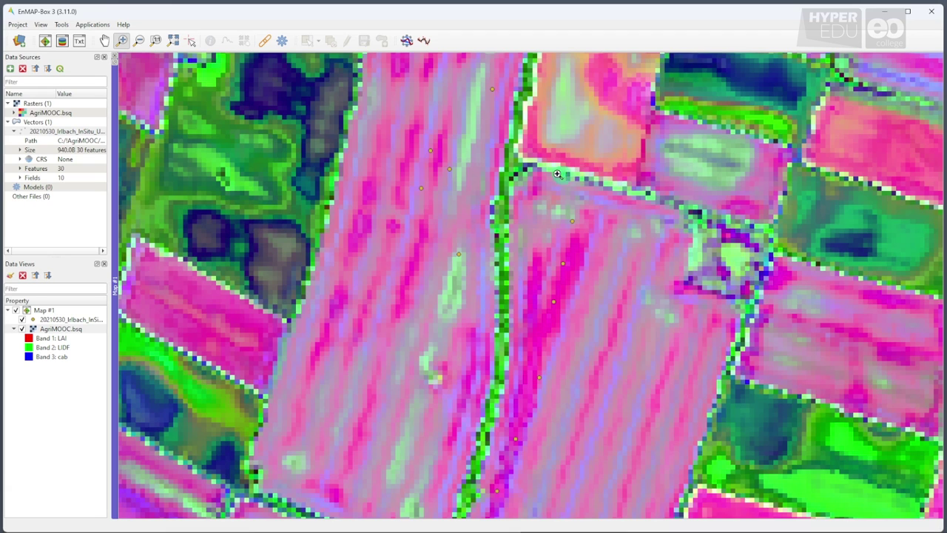
# Step: Start a Scatter Plot with AgriMOOC.bsq for X and the in-situ shapefile for Y
pyautogui.click(66, 26)
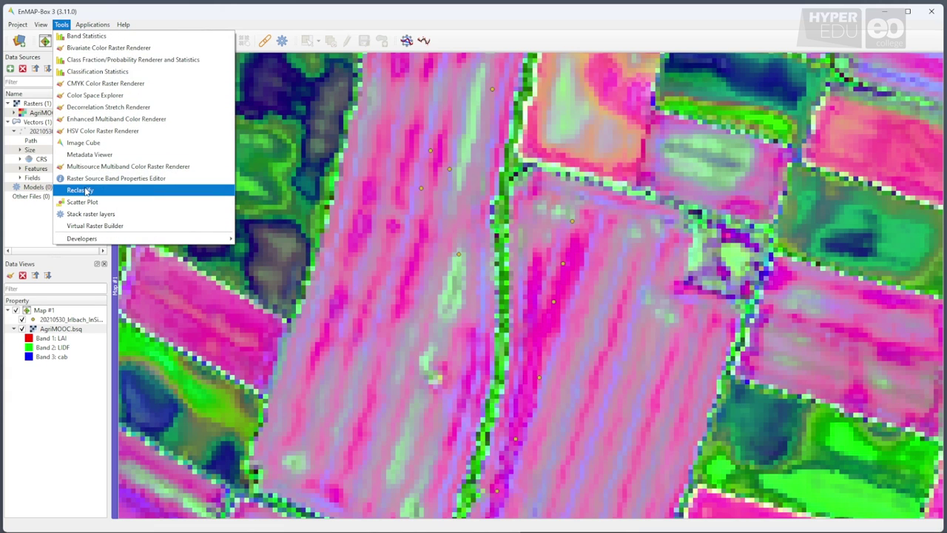
pyautogui.click(82, 202)
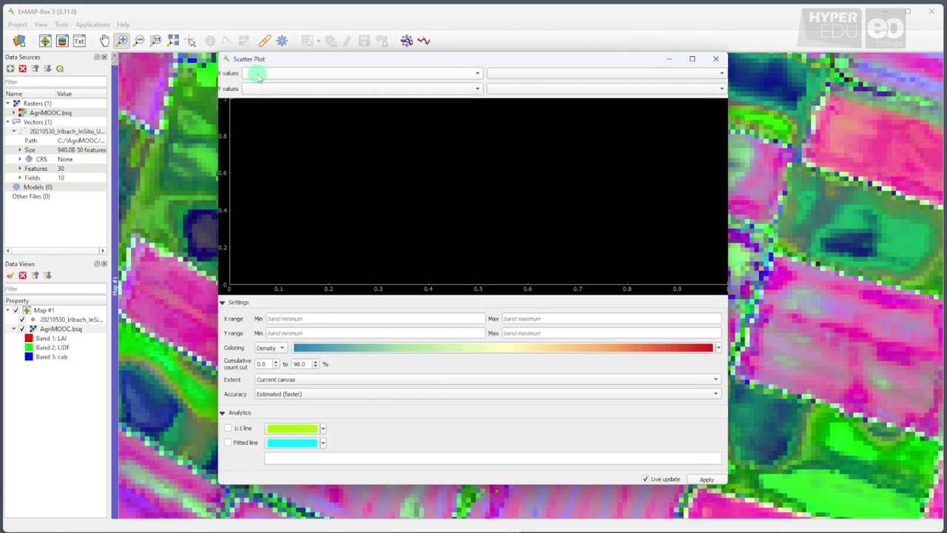
pyautogui.click(257, 74)
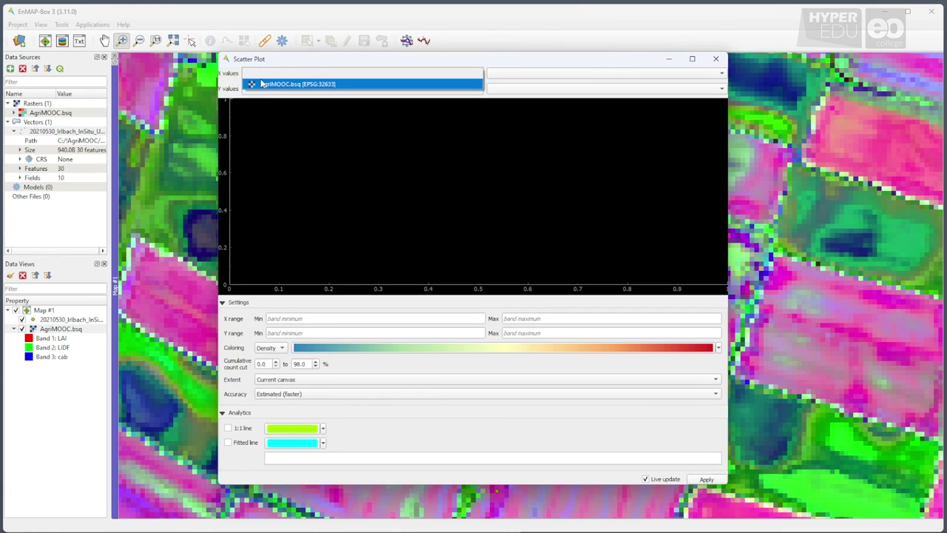
pyautogui.click(260, 83)
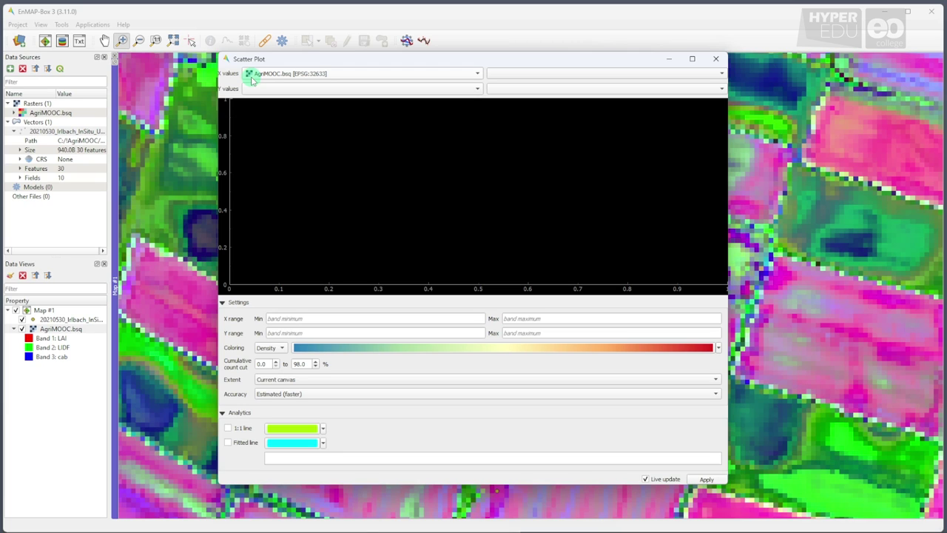
pyautogui.click(264, 88)
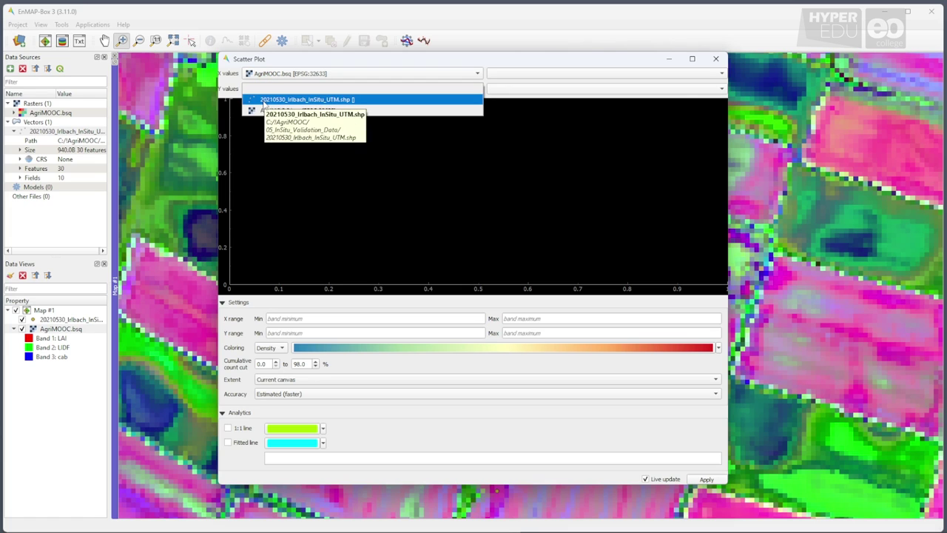
pyautogui.click(264, 104)
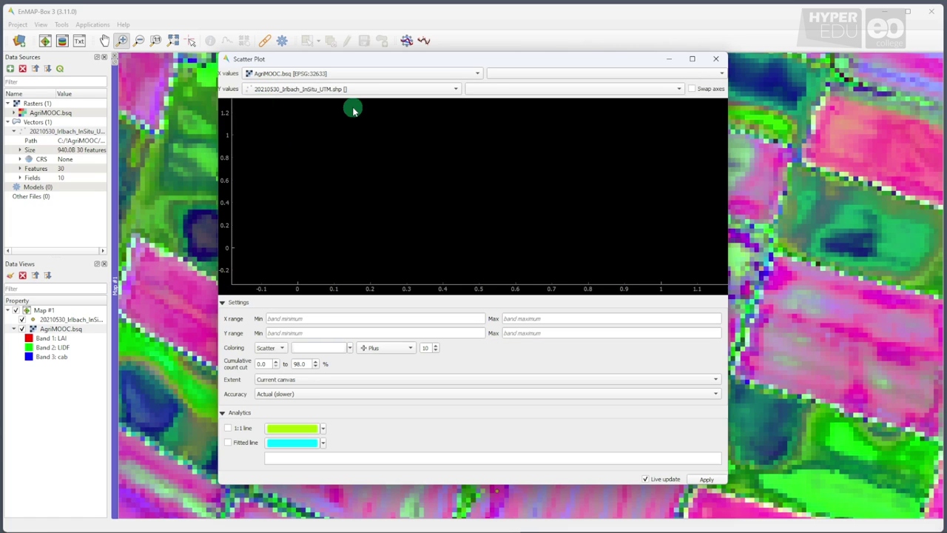
# Step: Plot Band 1: LAI on X against the in-situ LAI field on Y
pyautogui.click(523, 73)
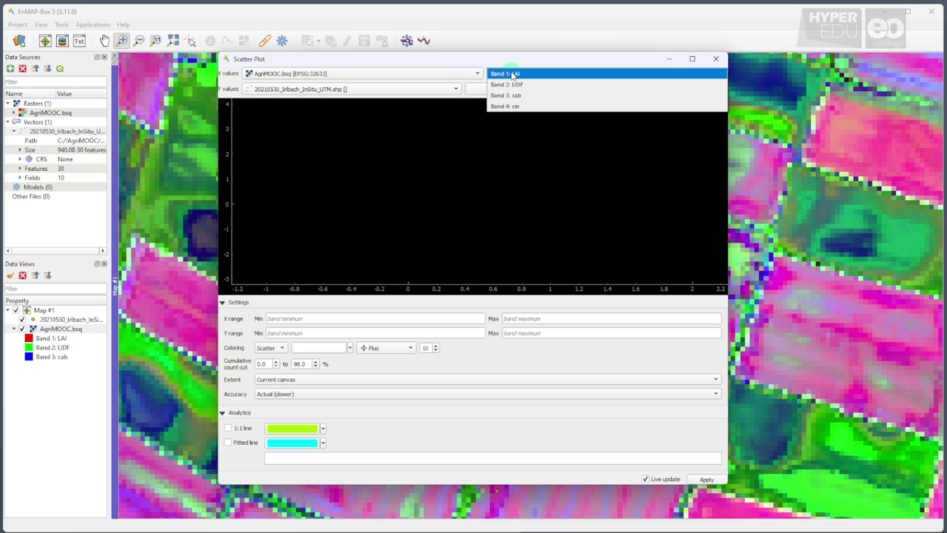
pyautogui.click(513, 75)
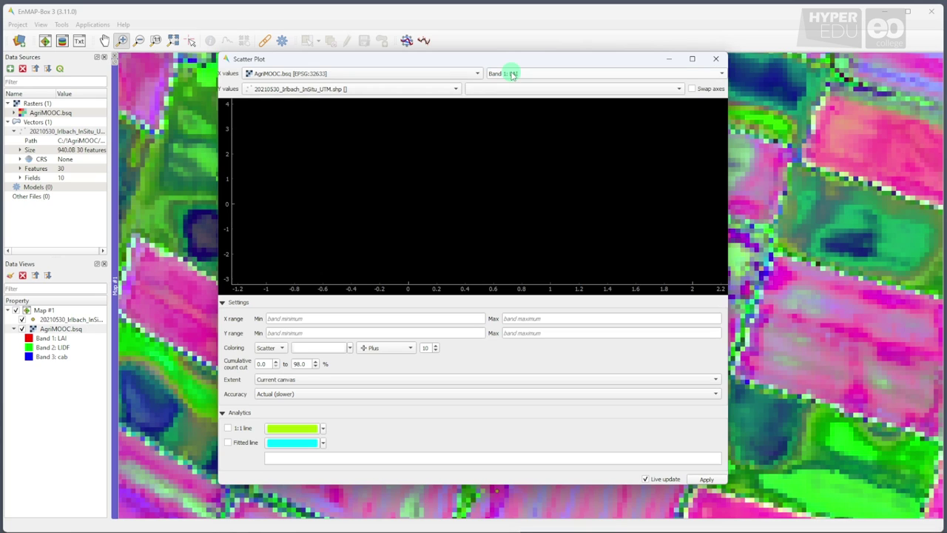
pyautogui.click(512, 89)
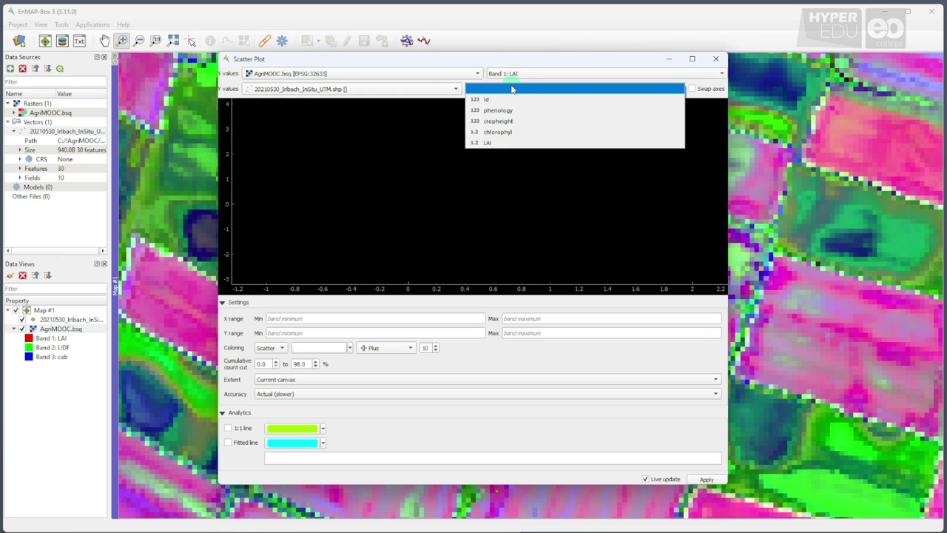
pyautogui.click(508, 143)
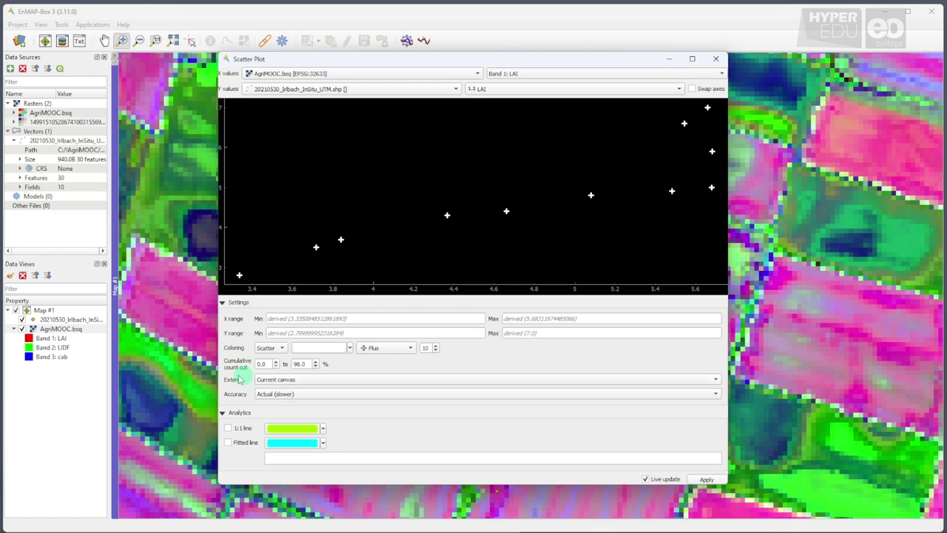
# Step: Use the whole-raster extent, circle markers, and show the 1:1 and fitted lines
pyautogui.click(312, 380)
pyautogui.click(313, 364)
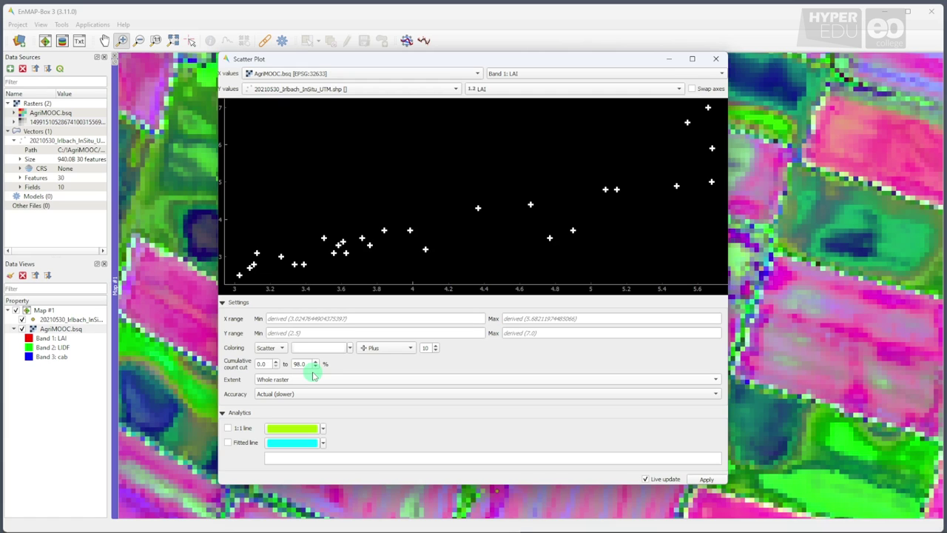
pyautogui.click(385, 348)
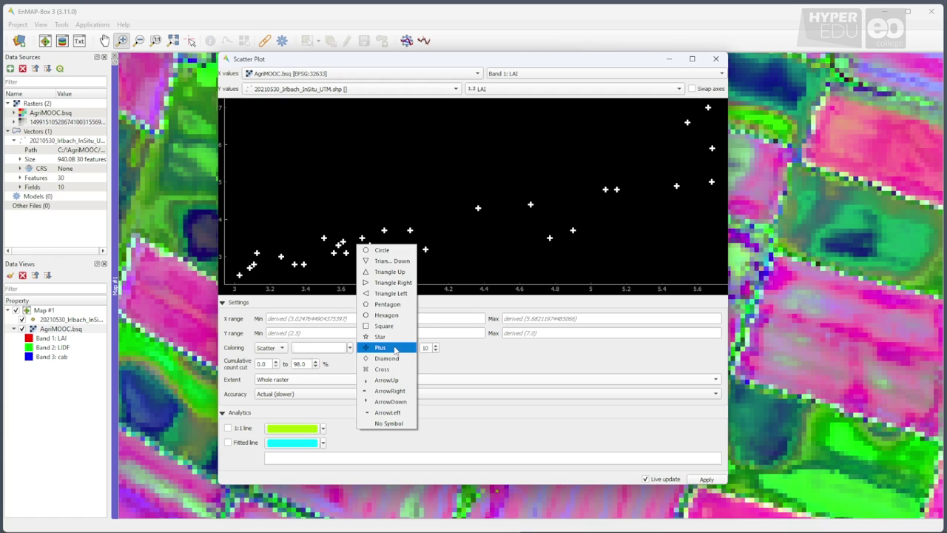
pyautogui.click(407, 249)
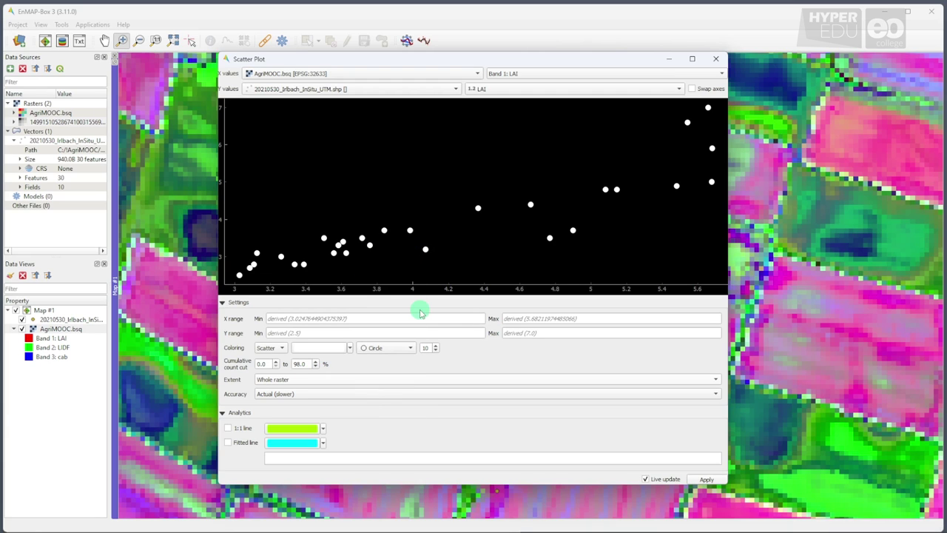
pyautogui.click(244, 427)
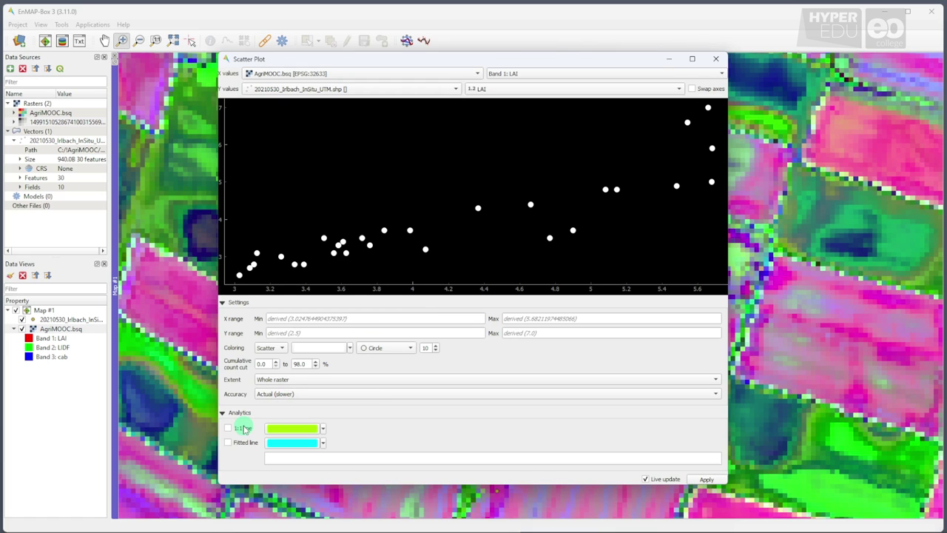
pyautogui.click(229, 442)
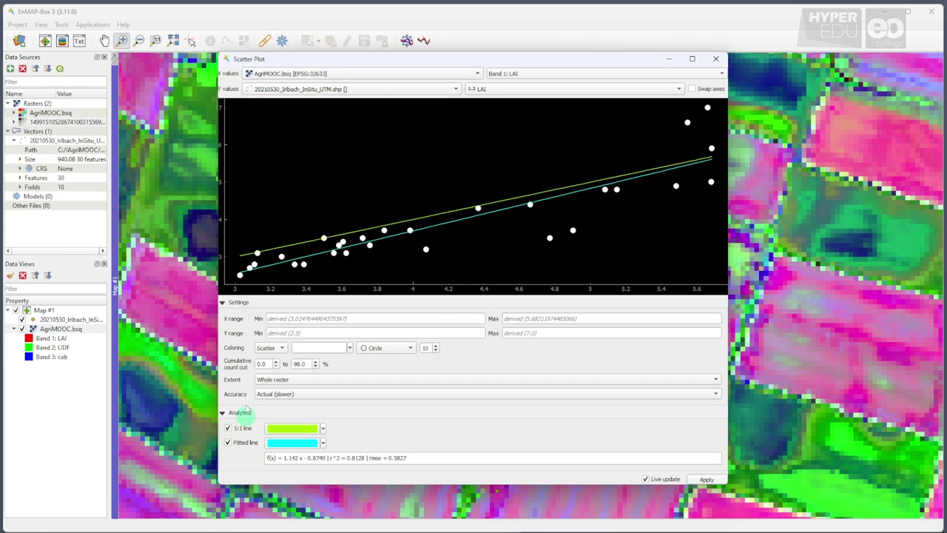
# Step: Set both X and Y ranges to Min 2, Max 7
pyautogui.tripleClick(289, 318)
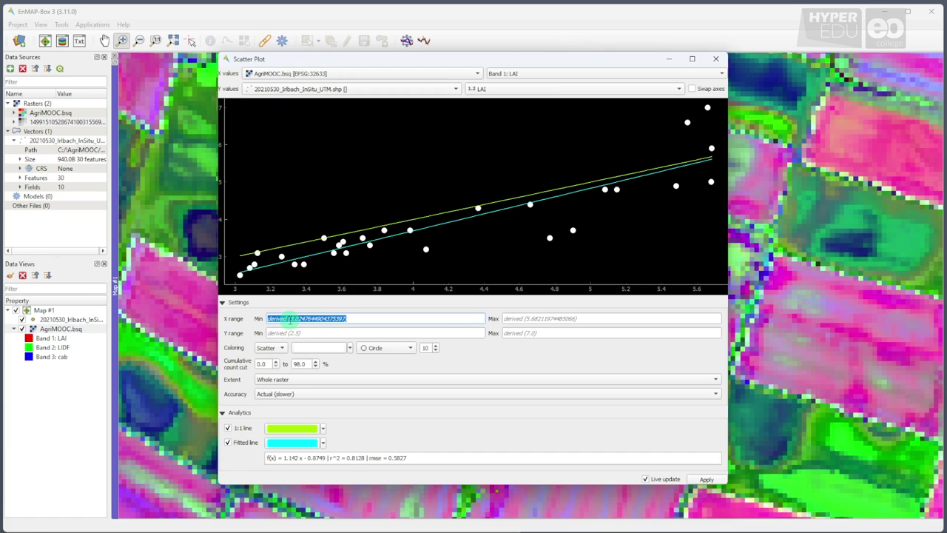
pyautogui.write('2')
pyautogui.tripleClick(546, 318)
pyautogui.write('7')
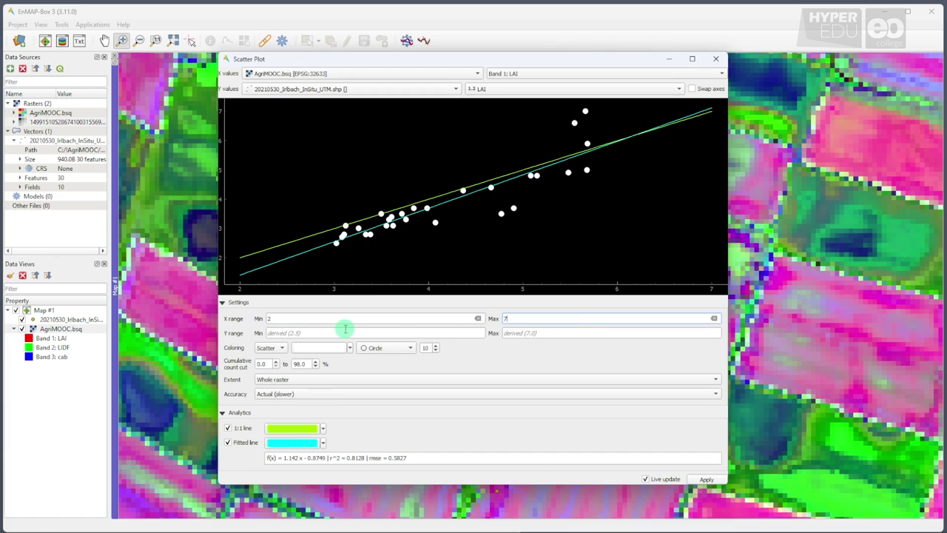
pyautogui.tripleClick(344, 332)
pyautogui.write('2')
pyautogui.tripleClick(507, 332)
pyautogui.write('7')
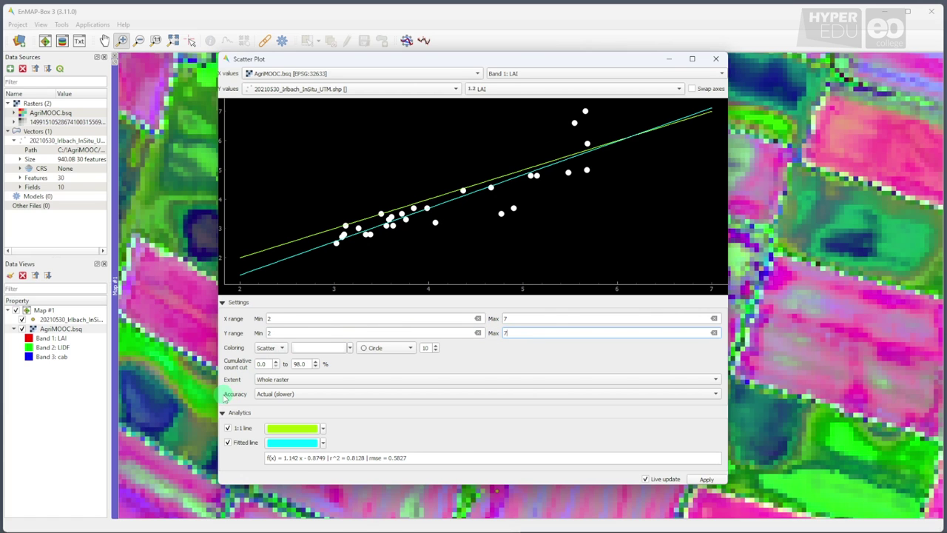
pyautogui.moveTo(220, 399); pyautogui.dragTo(471, 400)
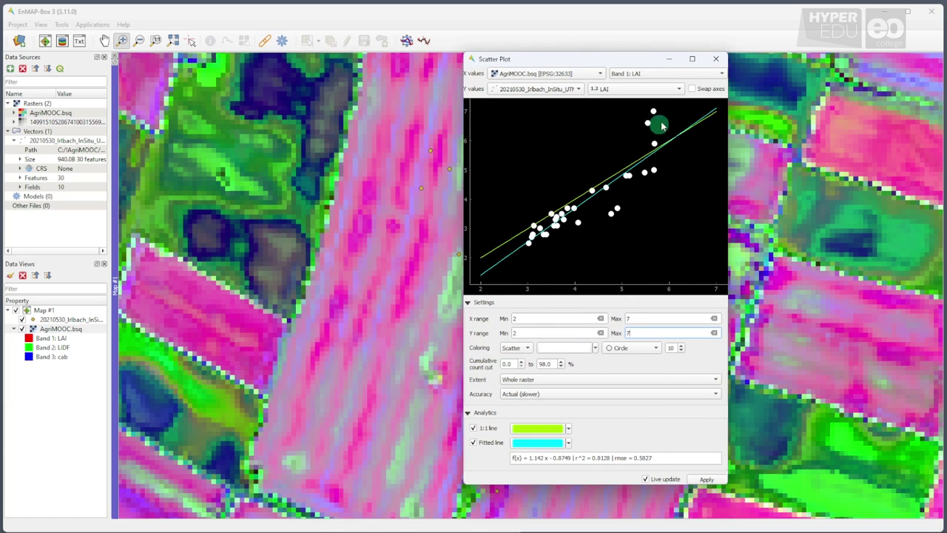
# Step: Swap the LAI scatter plot's X and Y axes
pyautogui.click(692, 89)
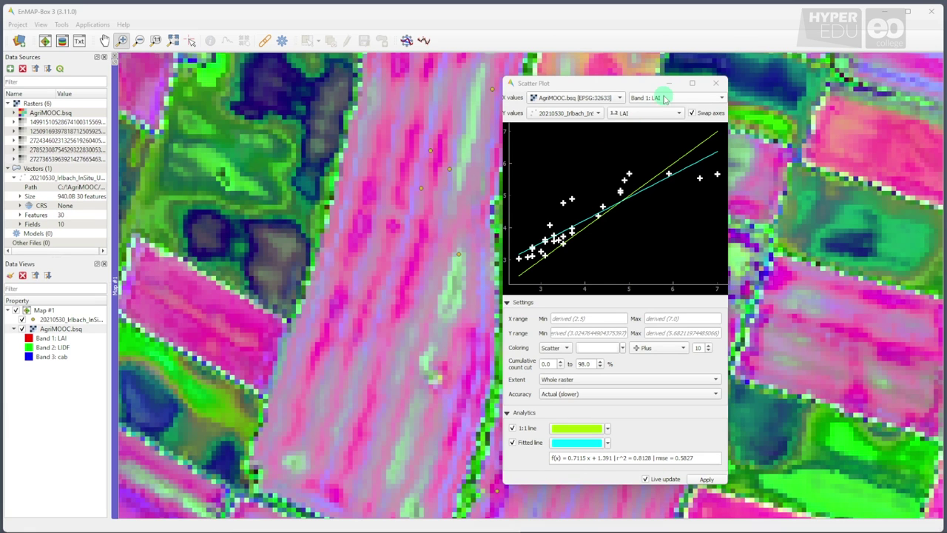
# Step: Plot AgriMOOC.bsq Band 3: cab on X against the in-situ chlorophyl field on Y
pyautogui.click(662, 97)
pyautogui.click(664, 120)
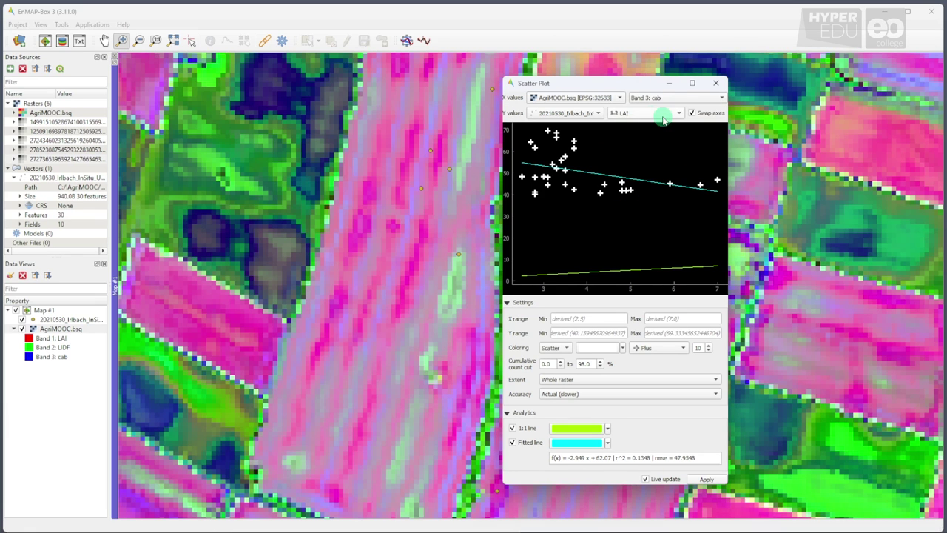
pyautogui.click(633, 113)
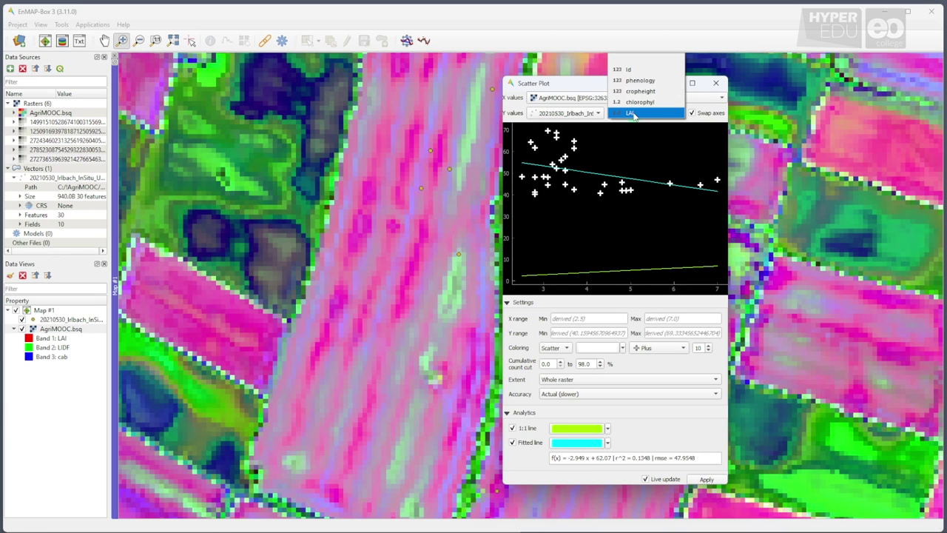
pyautogui.click(637, 102)
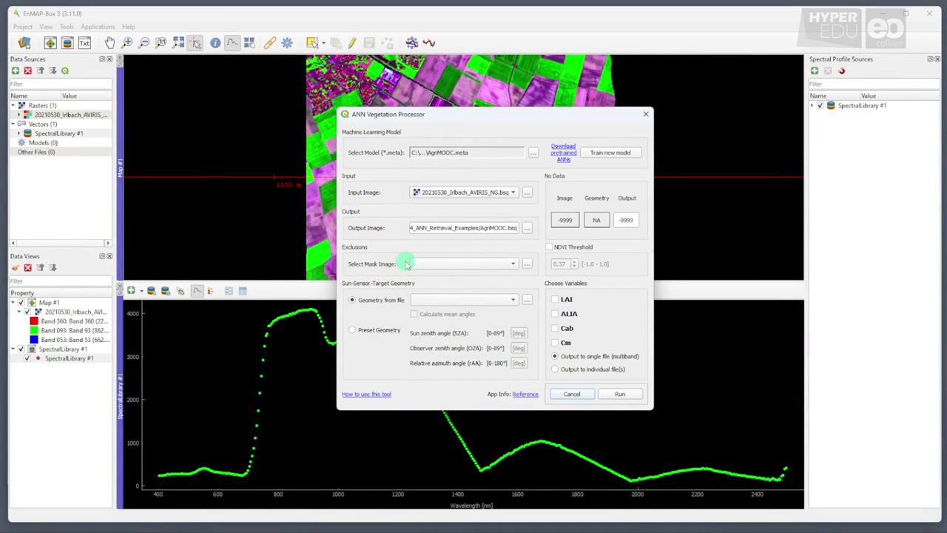
# Step: Enable NDVI thresholding, set preset geometry SZA 30, OZA 0, rAA 0, and include LAI
pyautogui.click(550, 247)
pyautogui.click(556, 263)
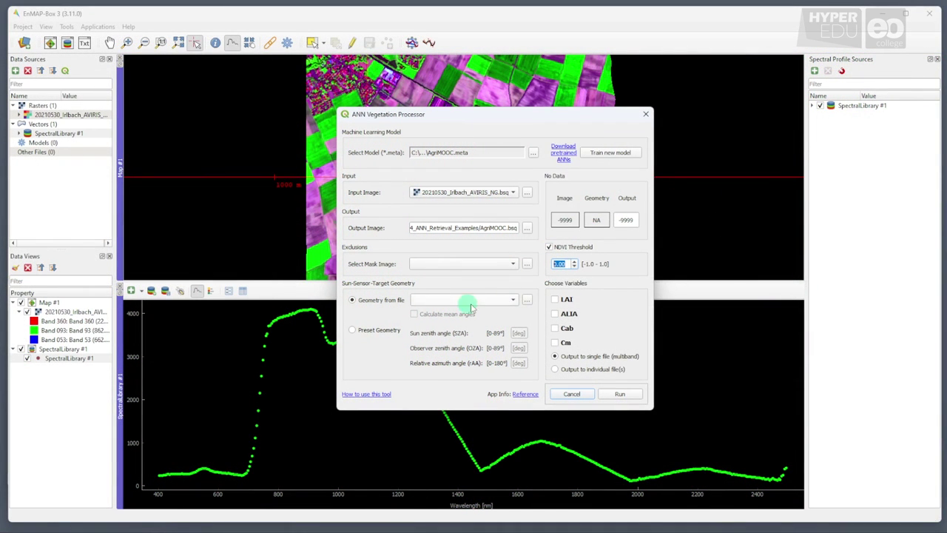
pyautogui.click(381, 331)
pyautogui.click(520, 333)
pyautogui.write('30')
pyautogui.click(519, 348)
pyautogui.write('0')
pyautogui.click(519, 363)
pyautogui.write('0')
pyautogui.click(555, 299)
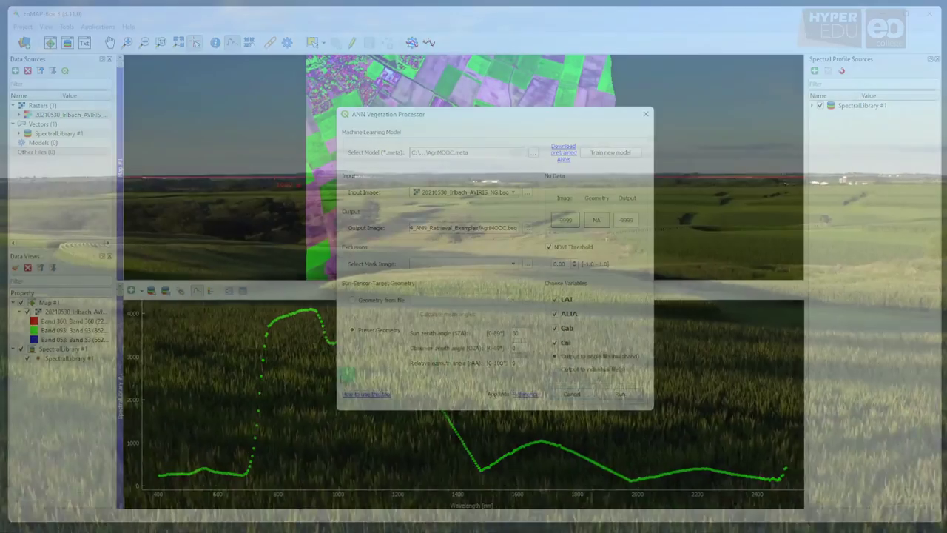